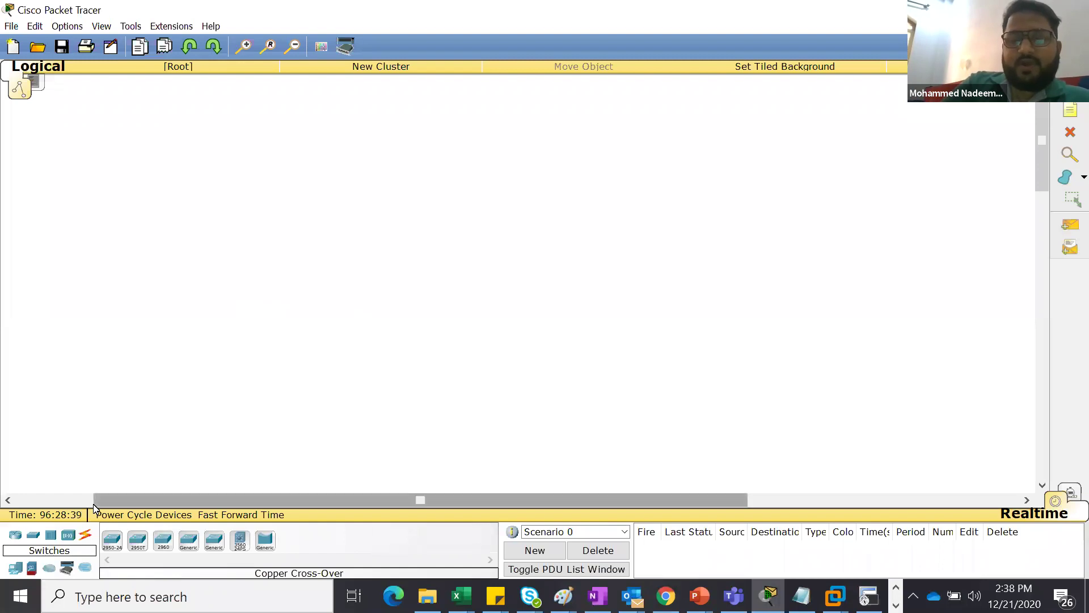
Place a 2950-24 switch, Switch24, in the middle of the logical workspace
{"action": "left_click", "coordinate": [113, 549]}
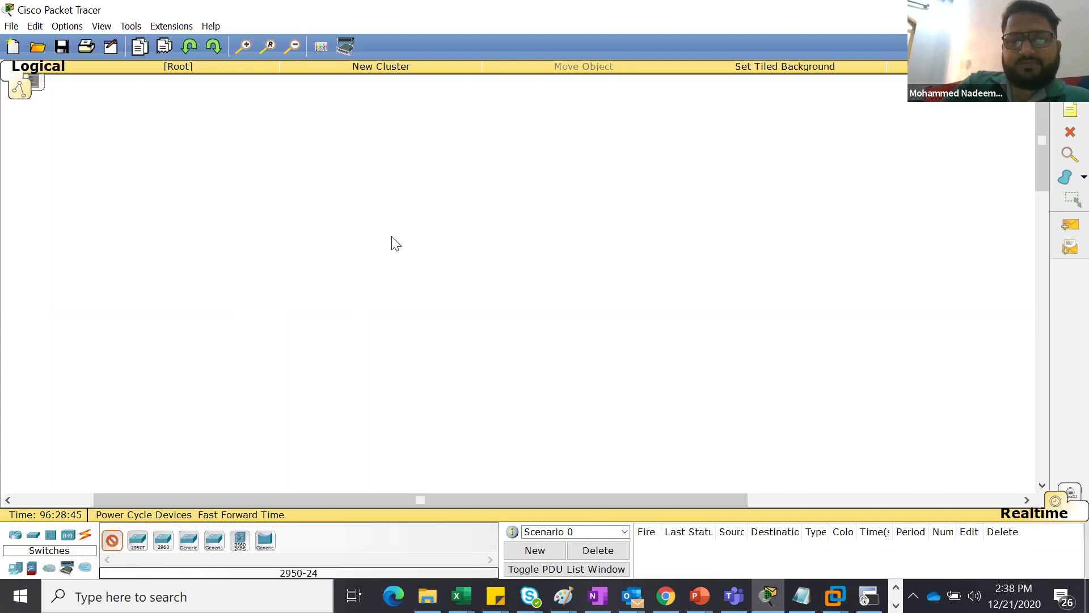
{"action": "left_click", "coordinate": [395, 242]}
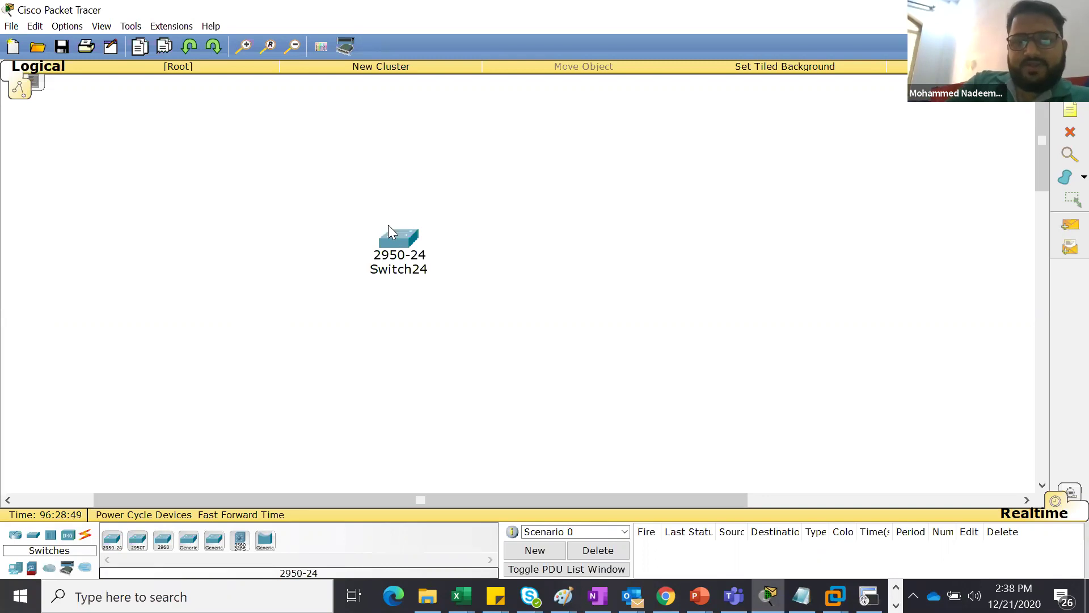
{"action": "left_click", "coordinate": [398, 236]}
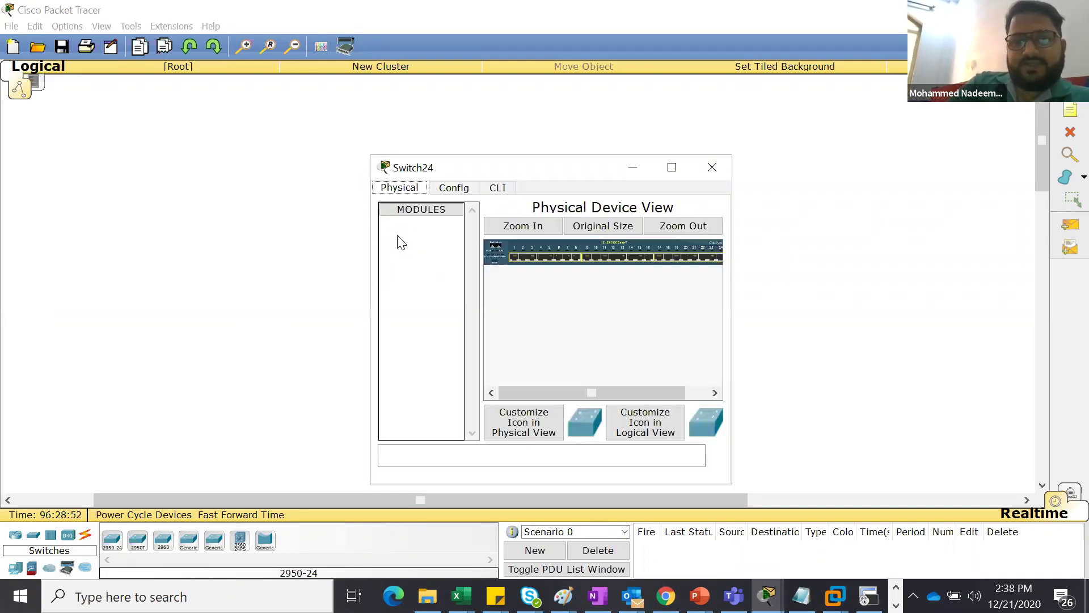
{"action": "left_click", "coordinate": [672, 169]}
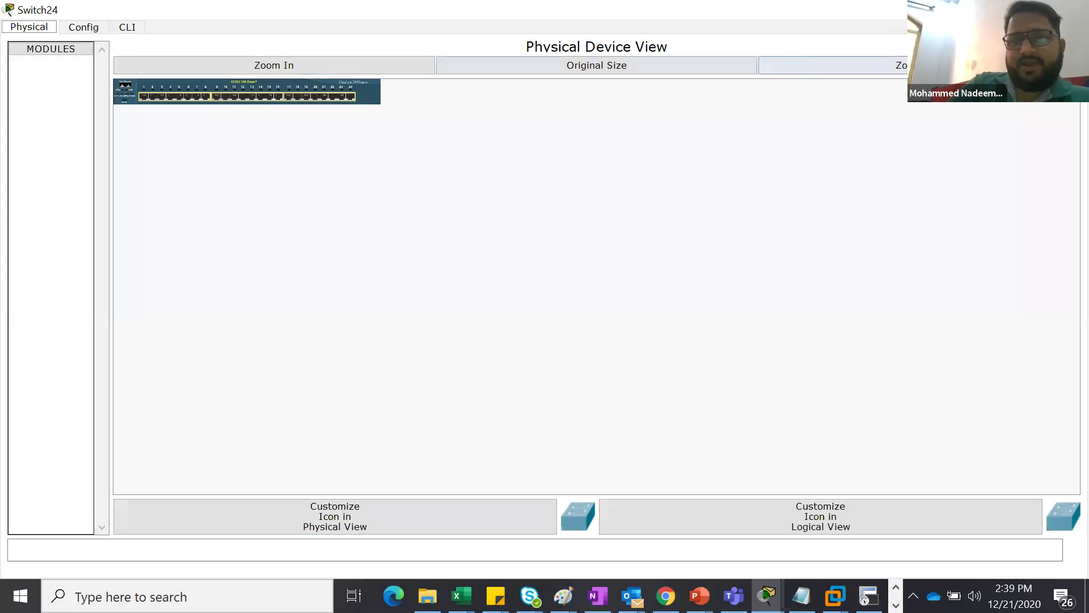
{"action": "left_click", "coordinate": [387, 64]}
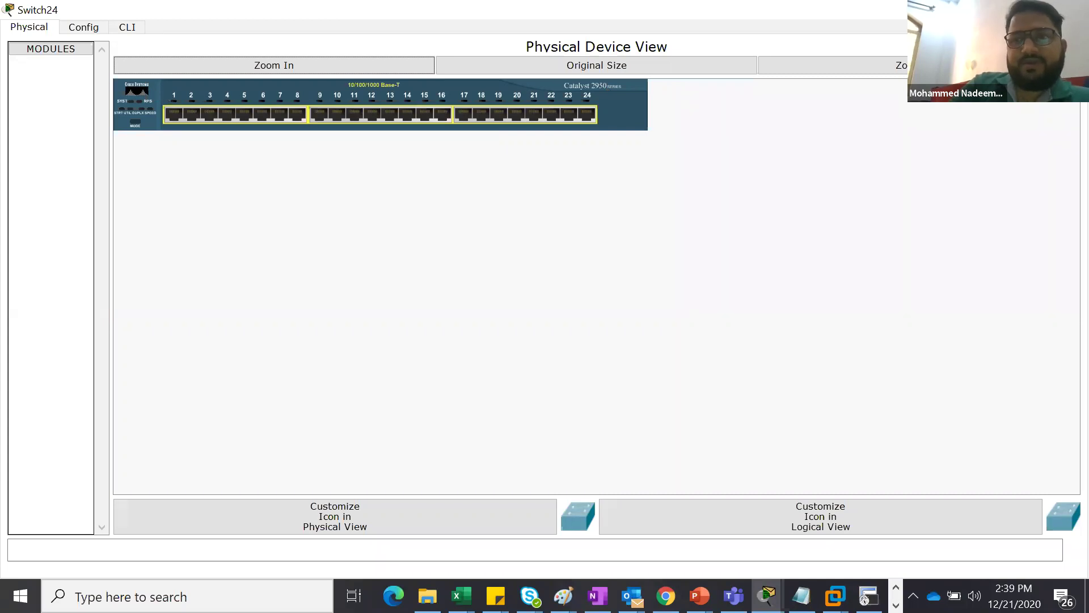
{"action": "key", "text": "alt+F4"}
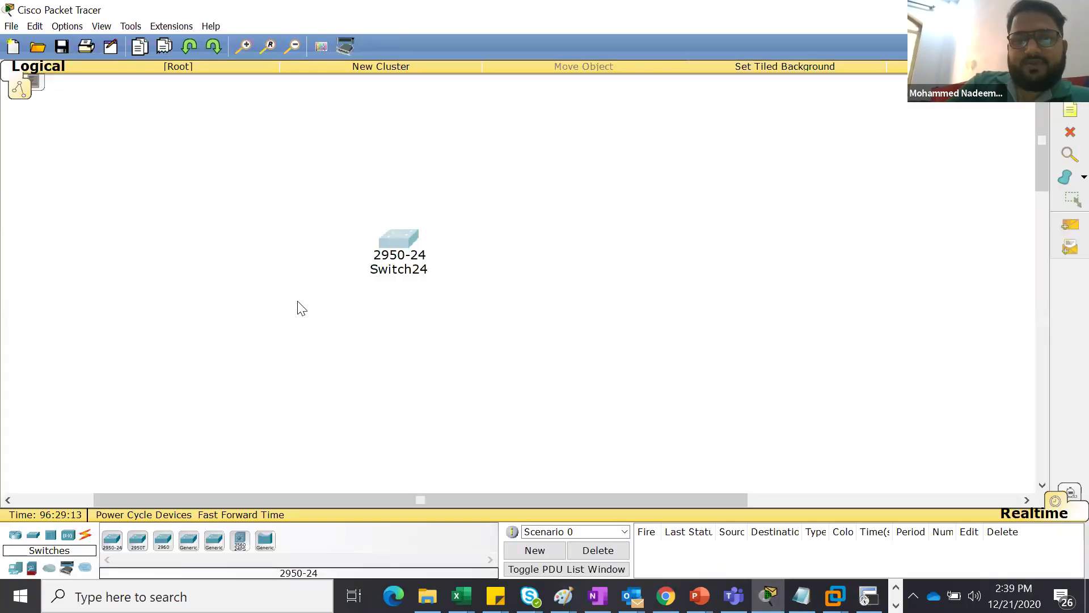
Place two generic PCs, PC5 and PC6, side by side below Switch24
{"action": "left_click", "coordinate": [16, 567]}
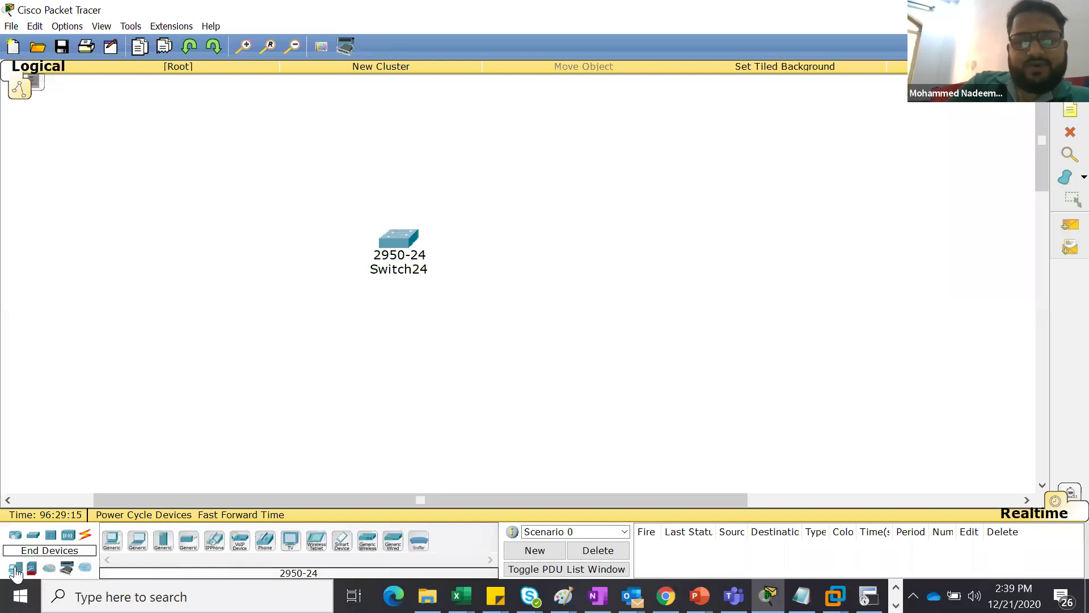
{"action": "left_click", "coordinate": [112, 540]}
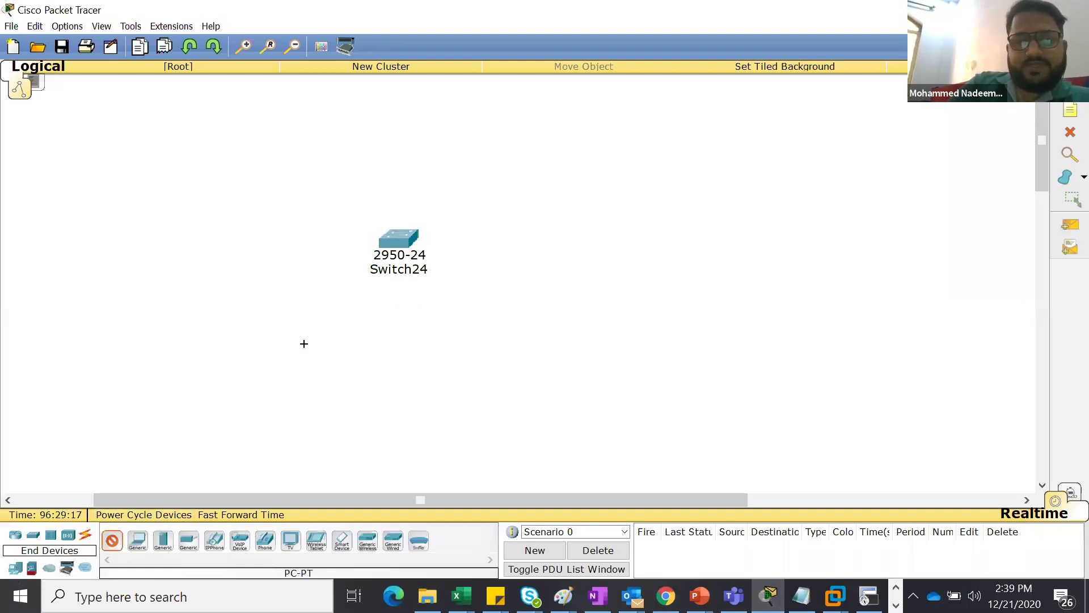
{"action": "left_click", "coordinate": [205, 375]}
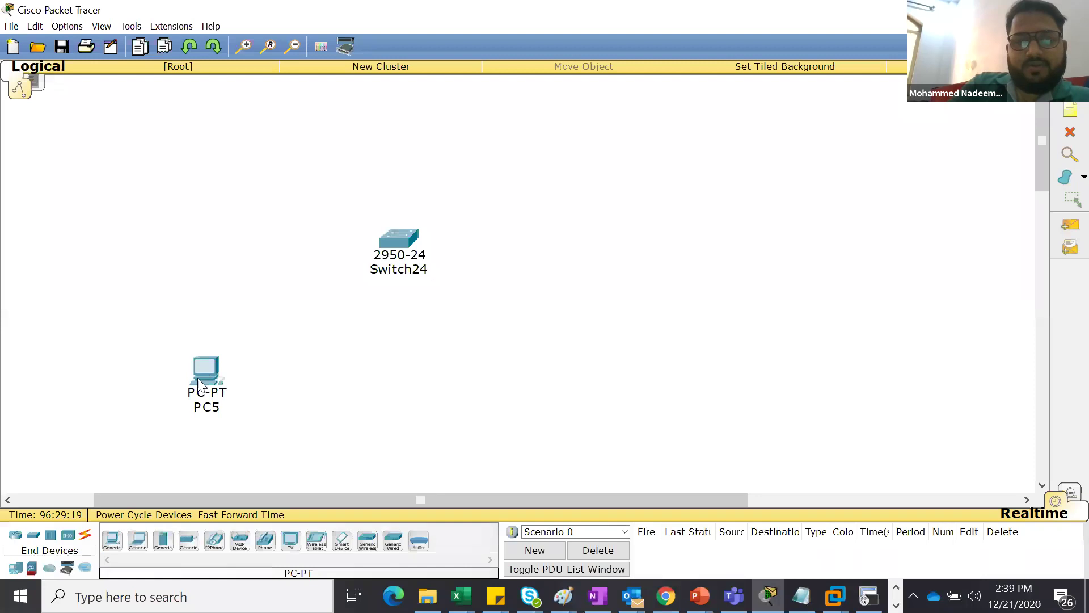
{"action": "left_click", "coordinate": [112, 542]}
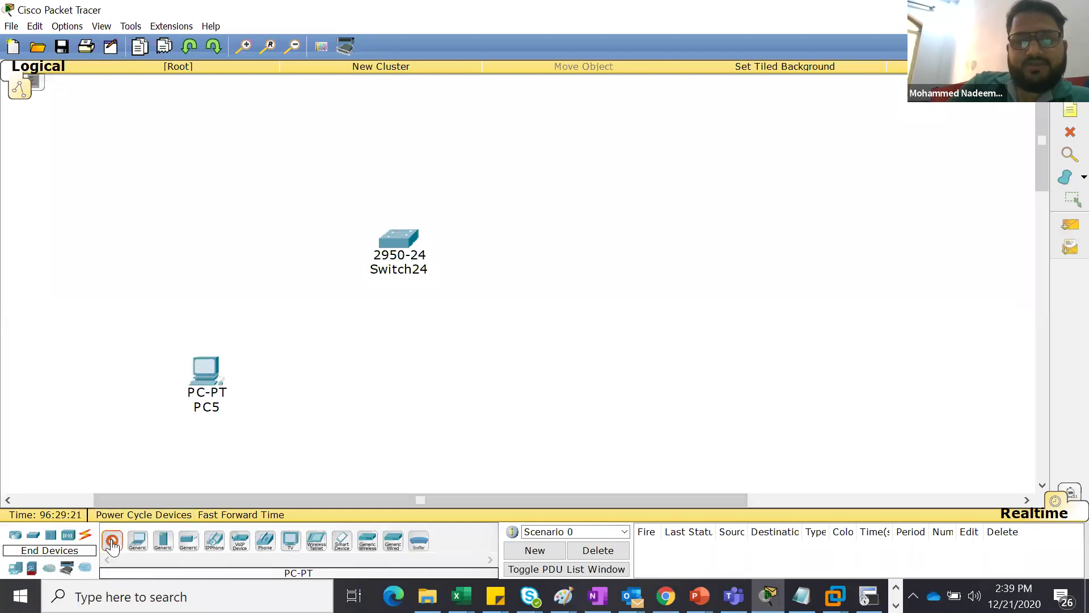
{"action": "left_click", "coordinate": [278, 369]}
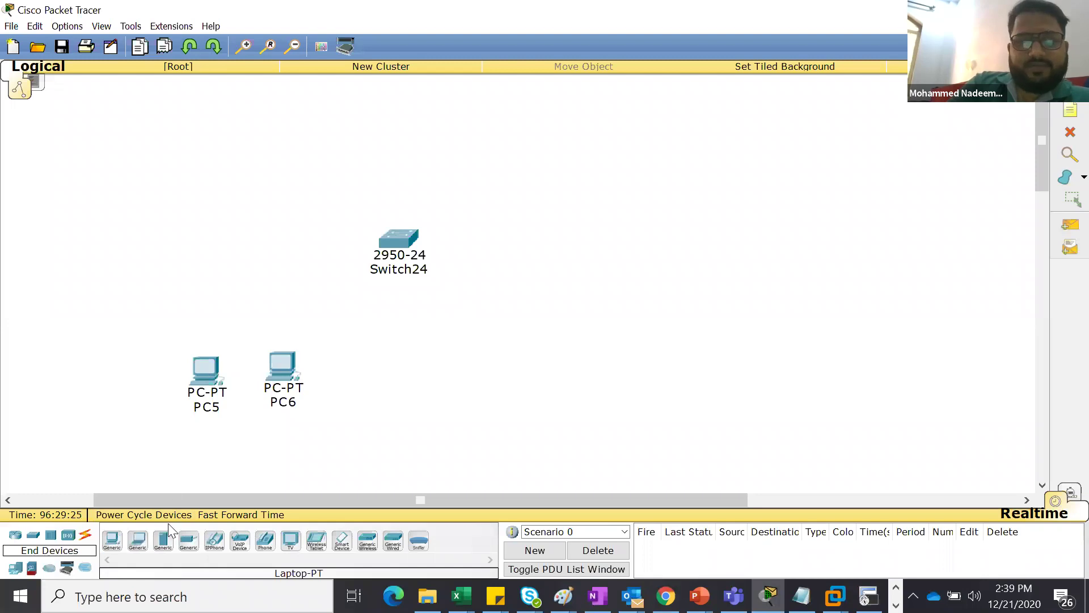
{"action": "left_click_drag", "start_coordinate": [210, 374], "coordinate": [209, 367]}
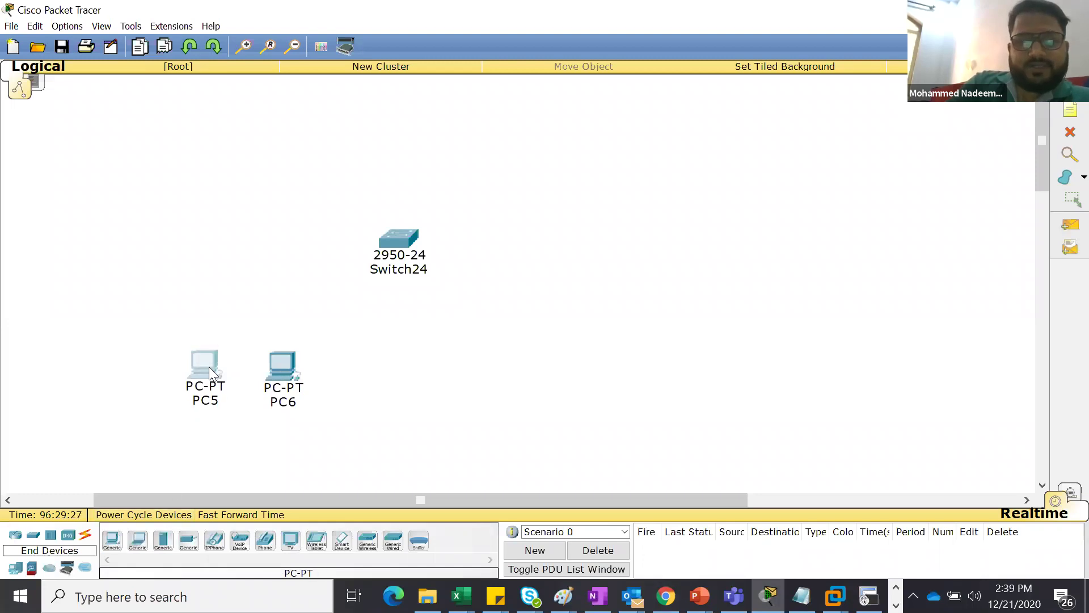
Add Server4 left of PC5 and Printer1 right of PC6
{"action": "left_click", "coordinate": [164, 539]}
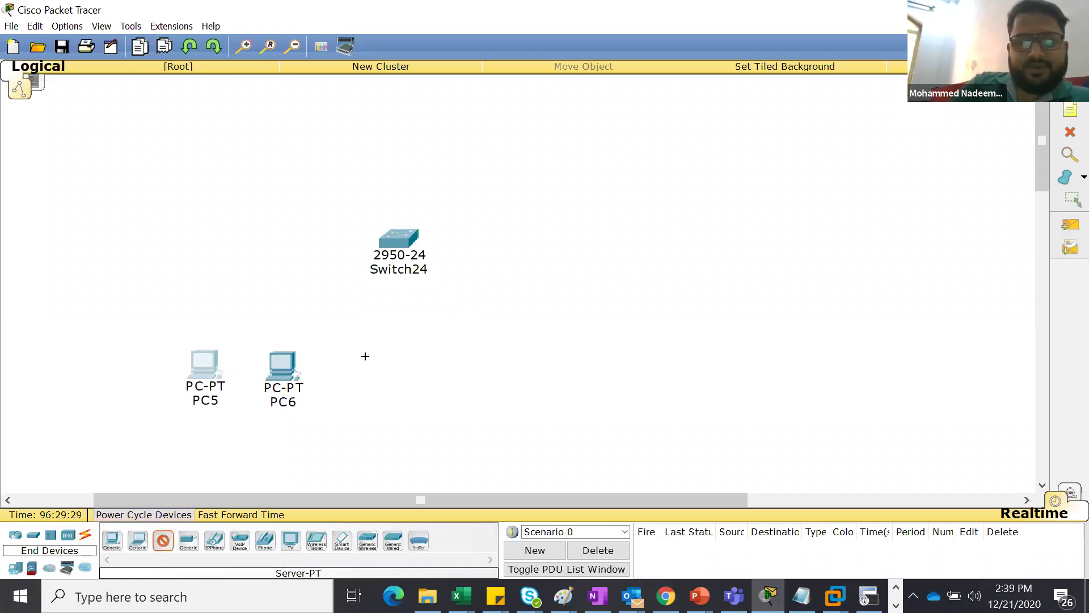
{"action": "left_click", "coordinate": [113, 366]}
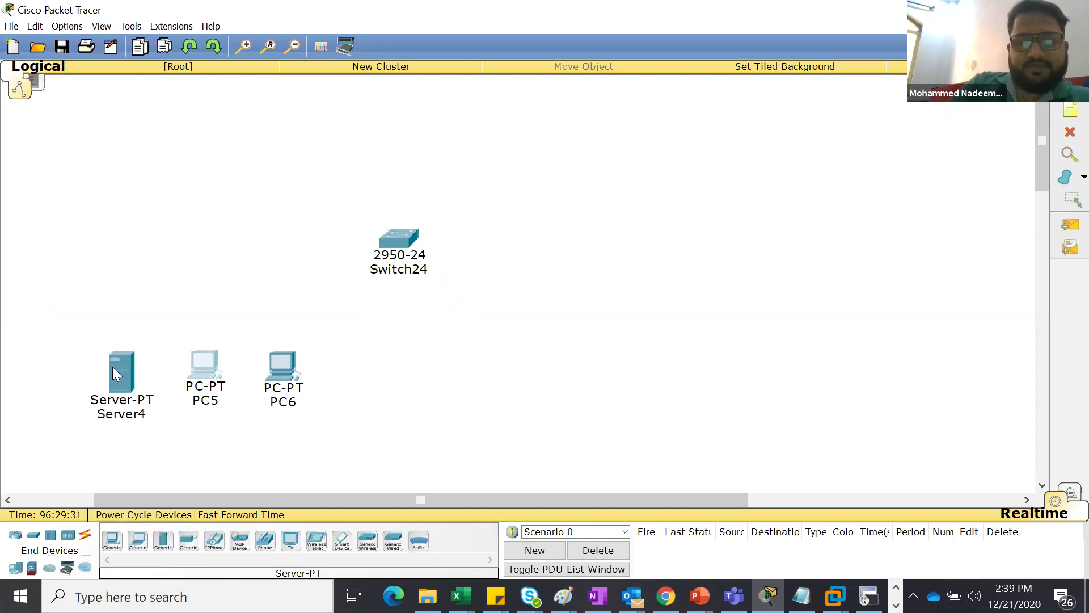
{"action": "left_click", "coordinate": [190, 541]}
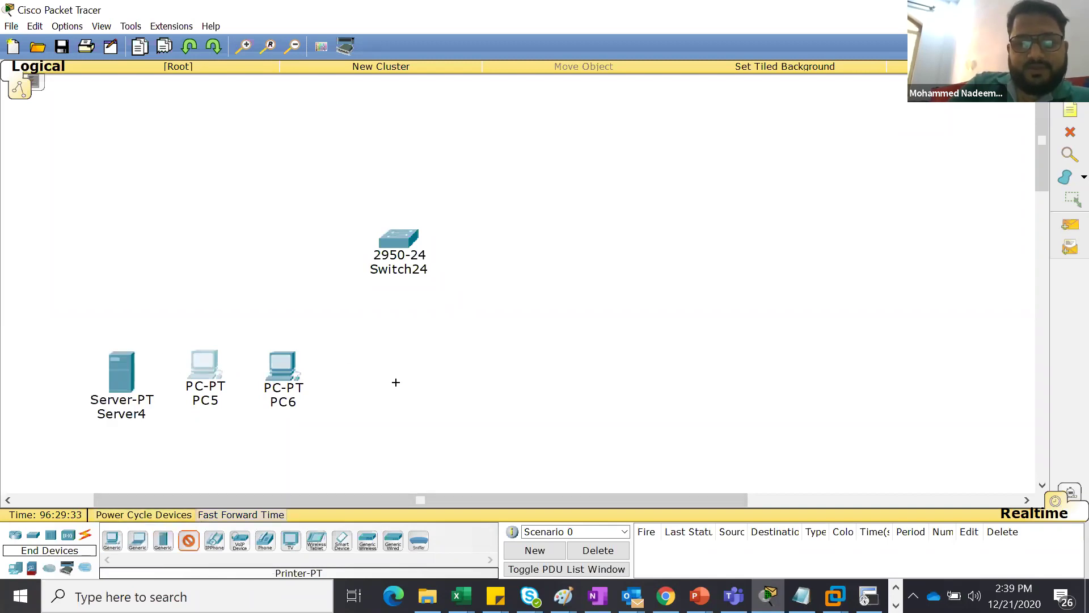
{"action": "left_click", "coordinate": [383, 370]}
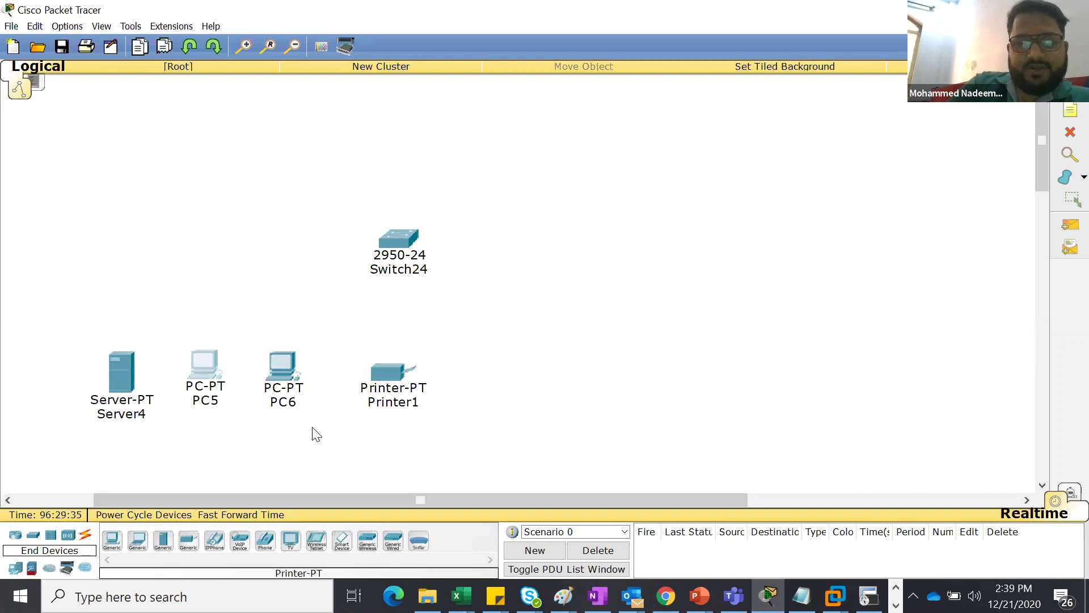
Add a 7960 IP Phone, an Analog Phone and a Sniffer to the right of the printer
{"action": "left_click", "coordinate": [216, 541]}
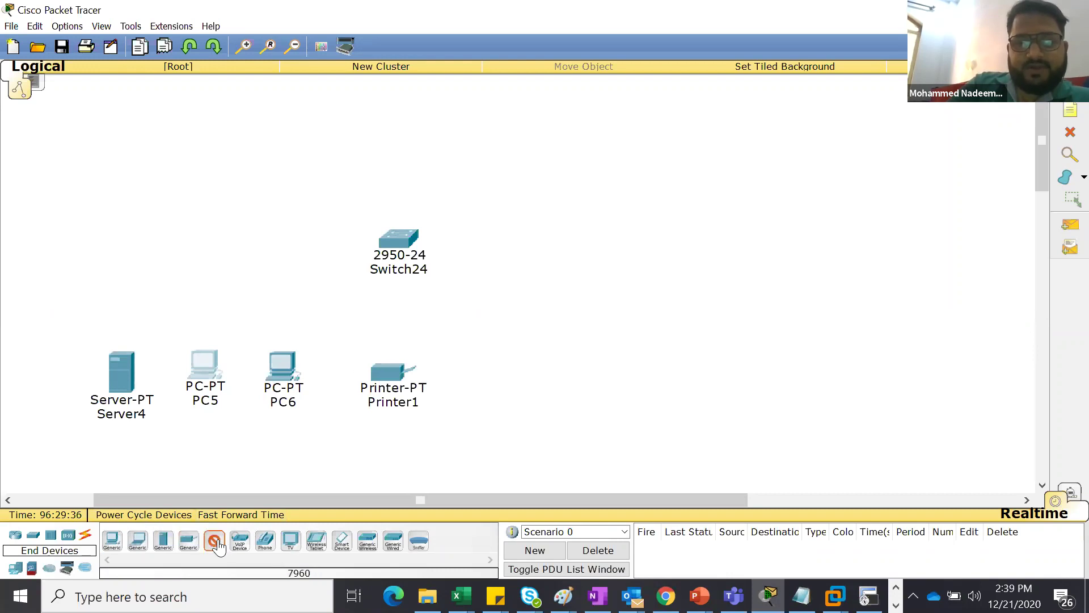
{"action": "left_click", "coordinate": [505, 376]}
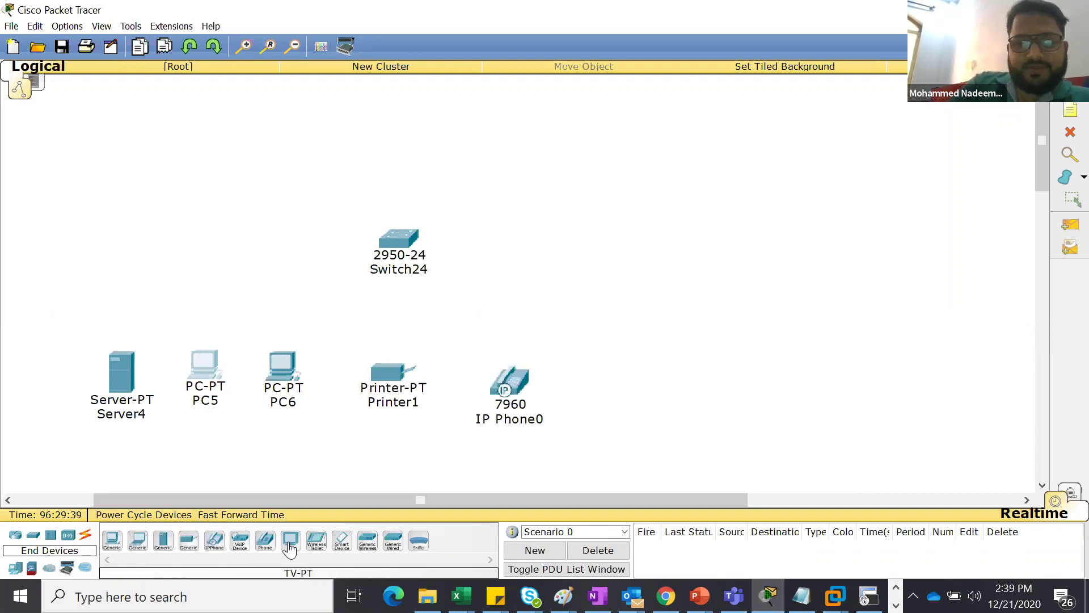
{"action": "left_click", "coordinate": [265, 549]}
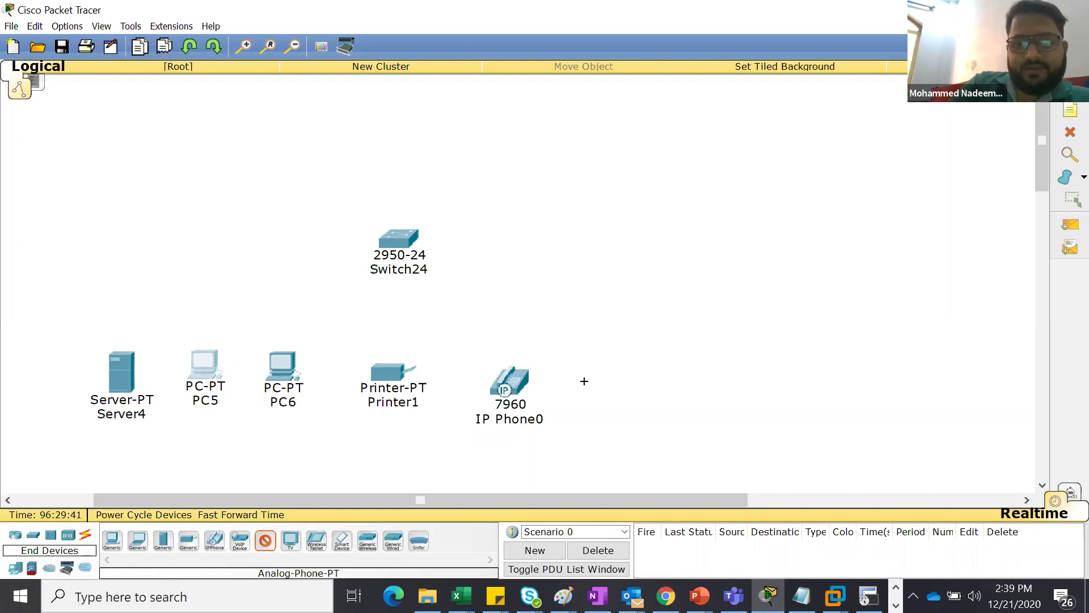
{"action": "left_click", "coordinate": [585, 380]}
{"action": "left_click", "coordinate": [419, 540]}
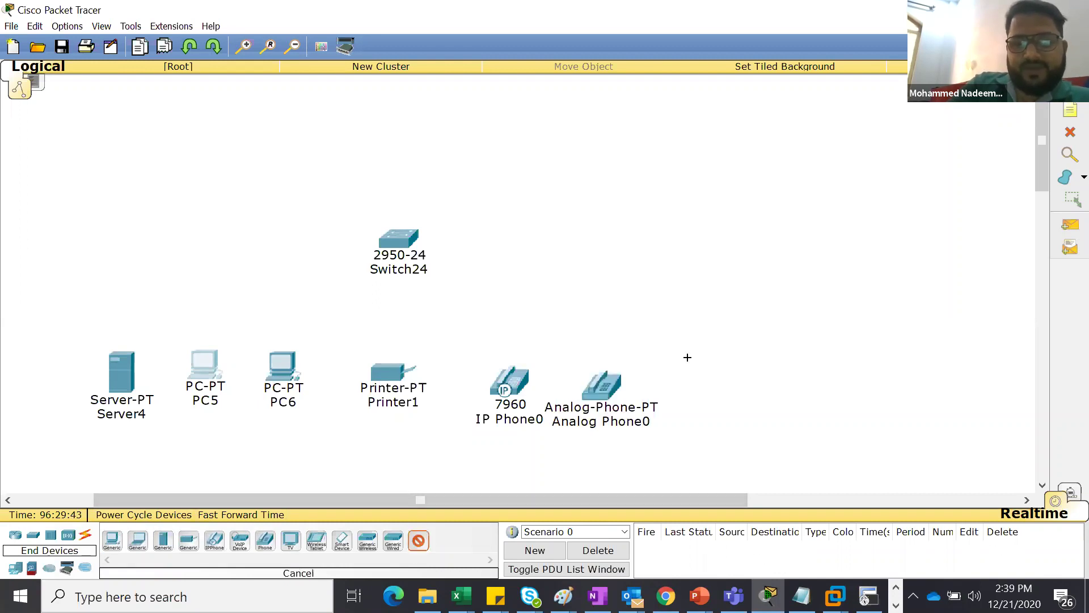
{"action": "left_click", "coordinate": [715, 382]}
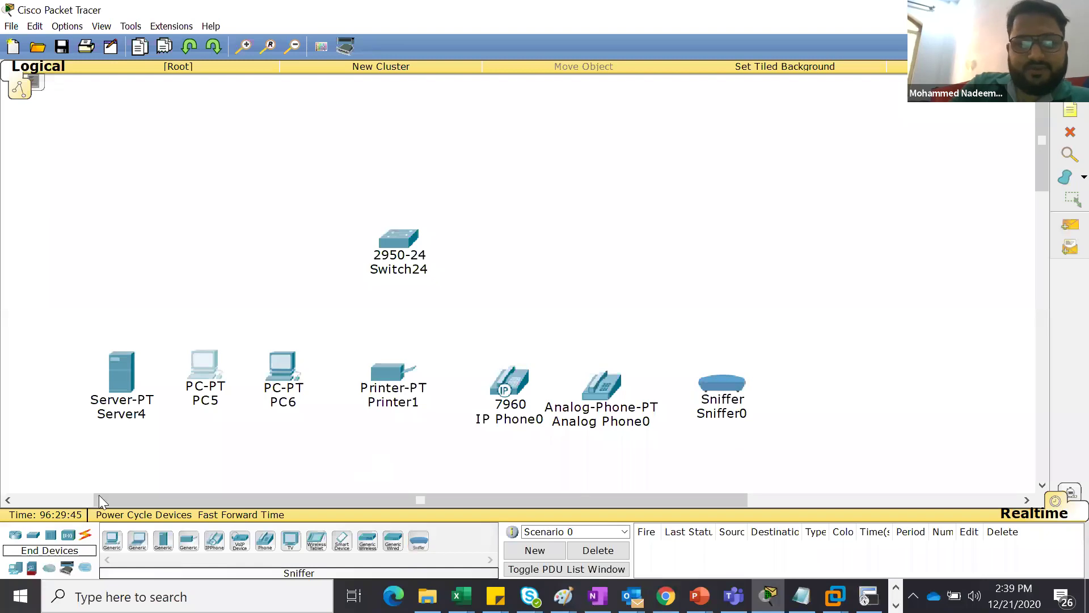
Cable Server4 to FastEthernet0/1 and PC5 to FastEthernet0/2 on Switch24 with copper straight-through
{"action": "left_click", "coordinate": [86, 541]}
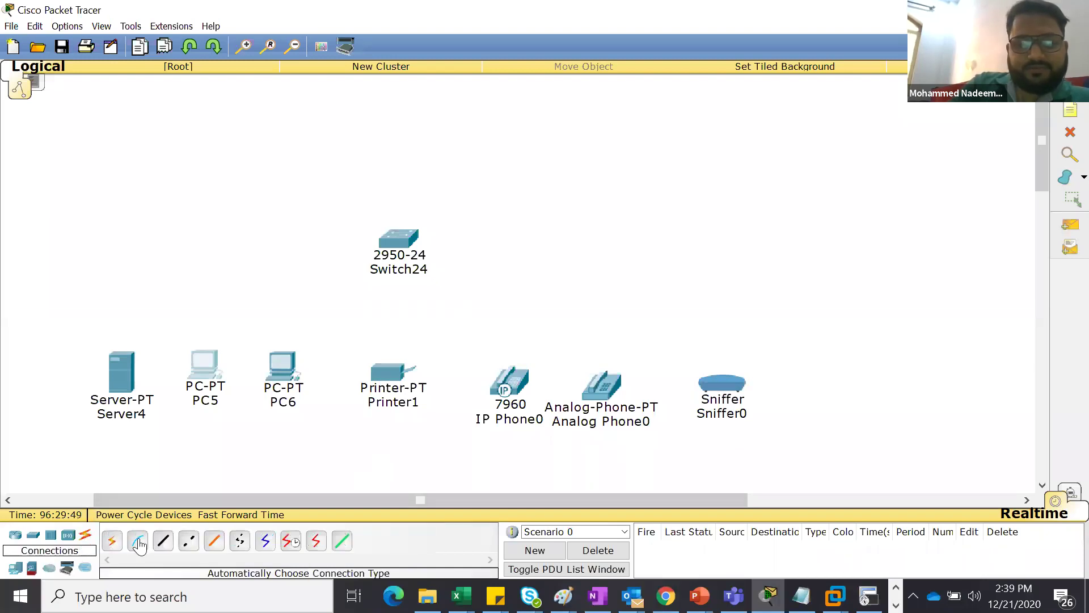
{"action": "left_click", "coordinate": [165, 542]}
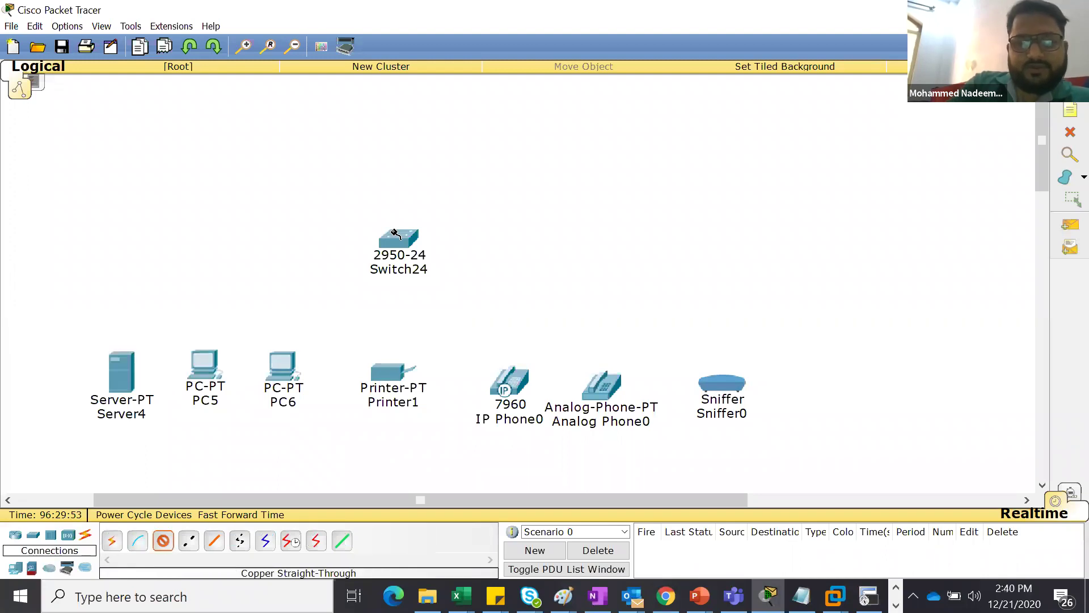
{"action": "left_click", "coordinate": [395, 232]}
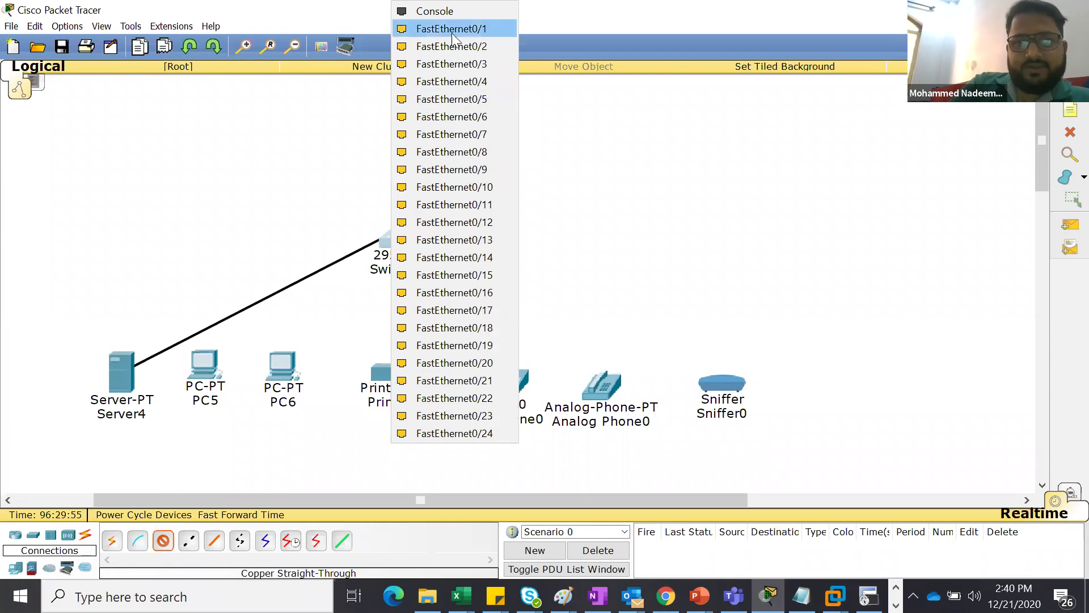
{"action": "left_click", "coordinate": [451, 31]}
{"action": "left_click", "coordinate": [162, 541]}
{"action": "left_click", "coordinate": [203, 364]}
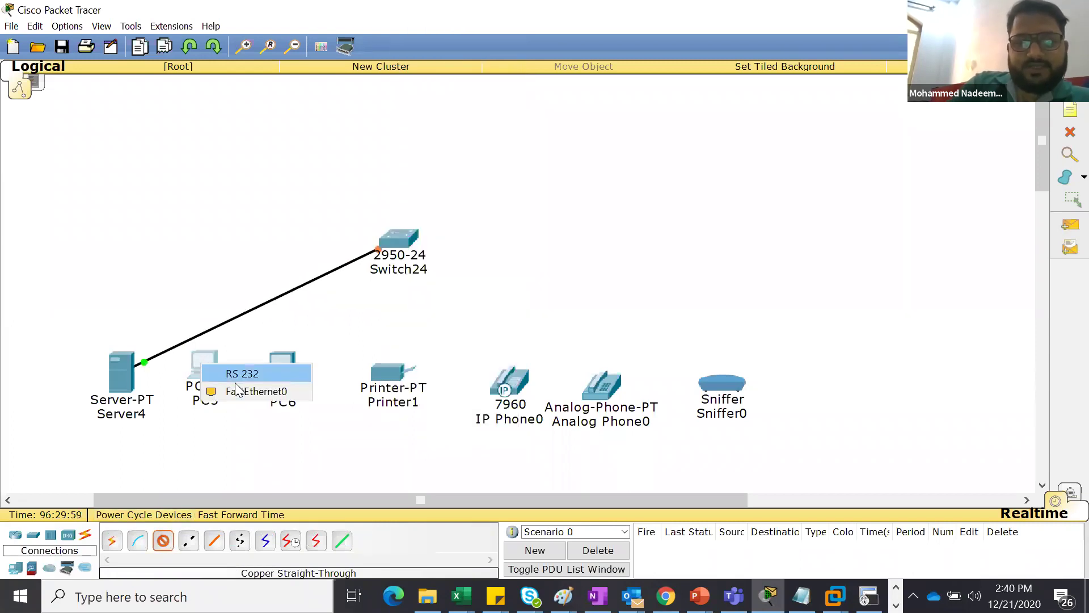
{"action": "left_click", "coordinate": [237, 390]}
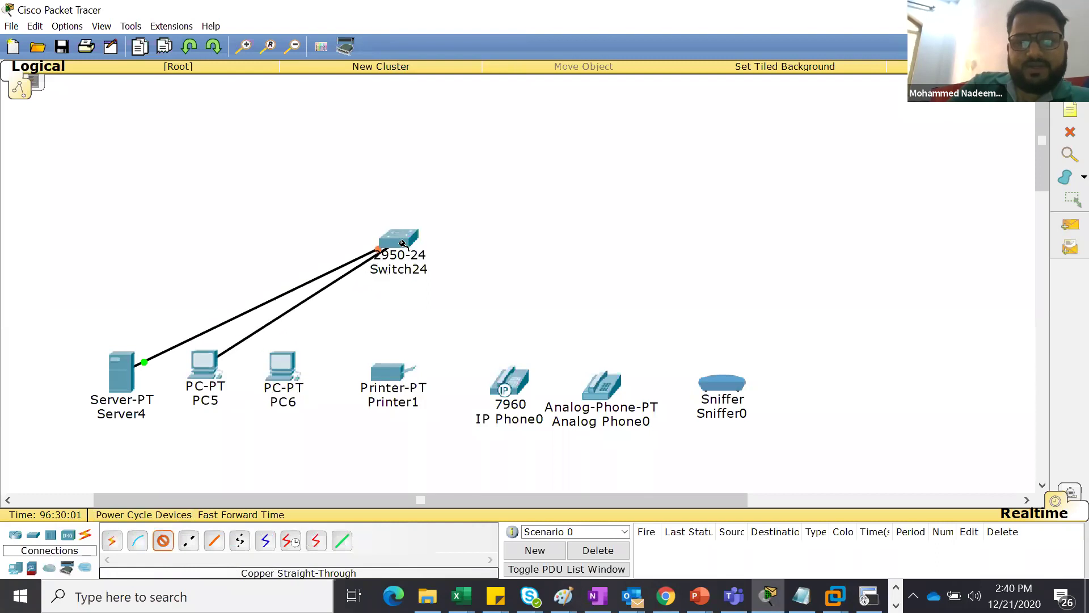
{"action": "left_click", "coordinate": [403, 244]}
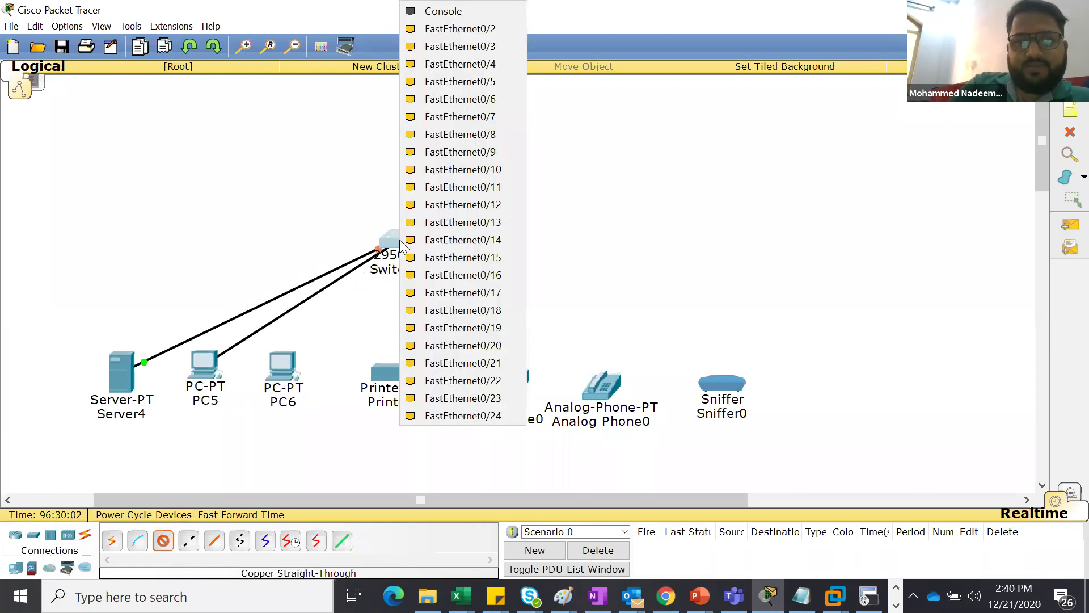
{"action": "left_click", "coordinate": [471, 29]}
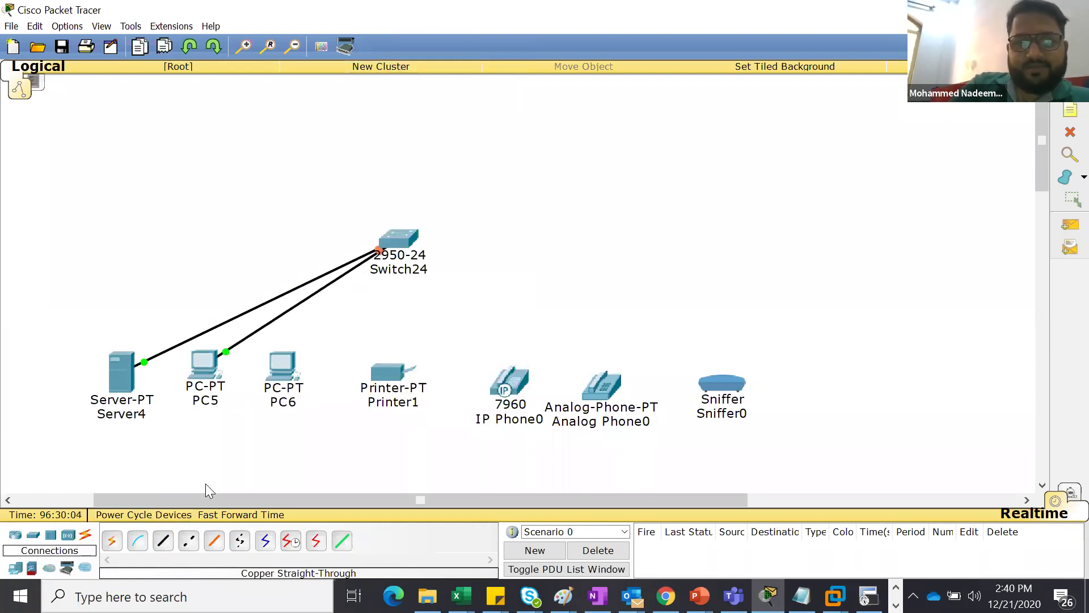
Connect PC6 and Printer1 (FastEthernet0/4) to Switch24 with straight-through cables
{"action": "left_click", "coordinate": [285, 363]}
{"action": "left_click", "coordinate": [325, 394]}
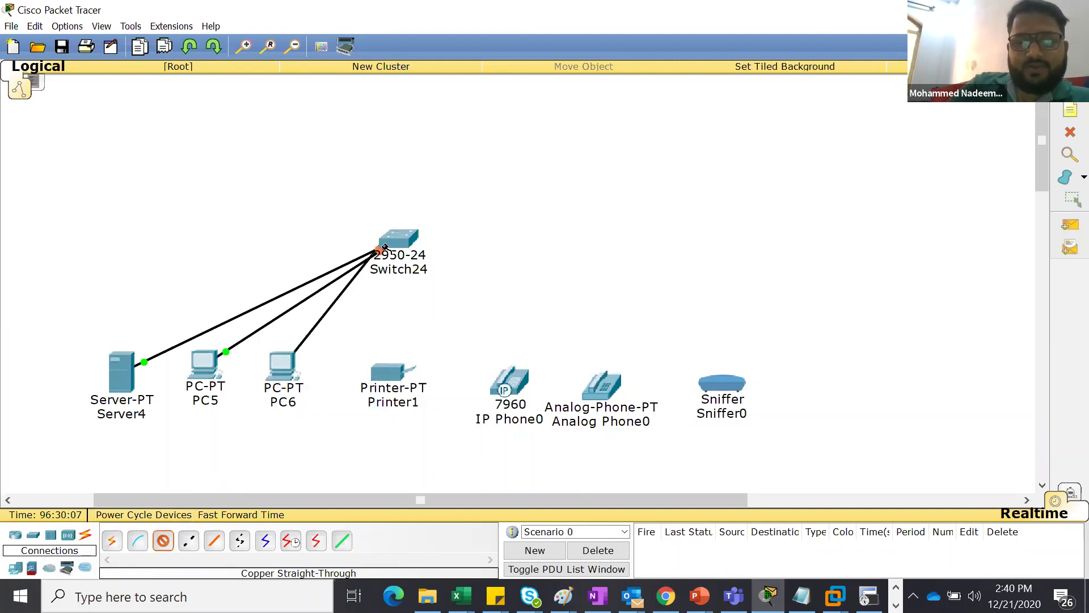
{"action": "left_click", "coordinate": [385, 247]}
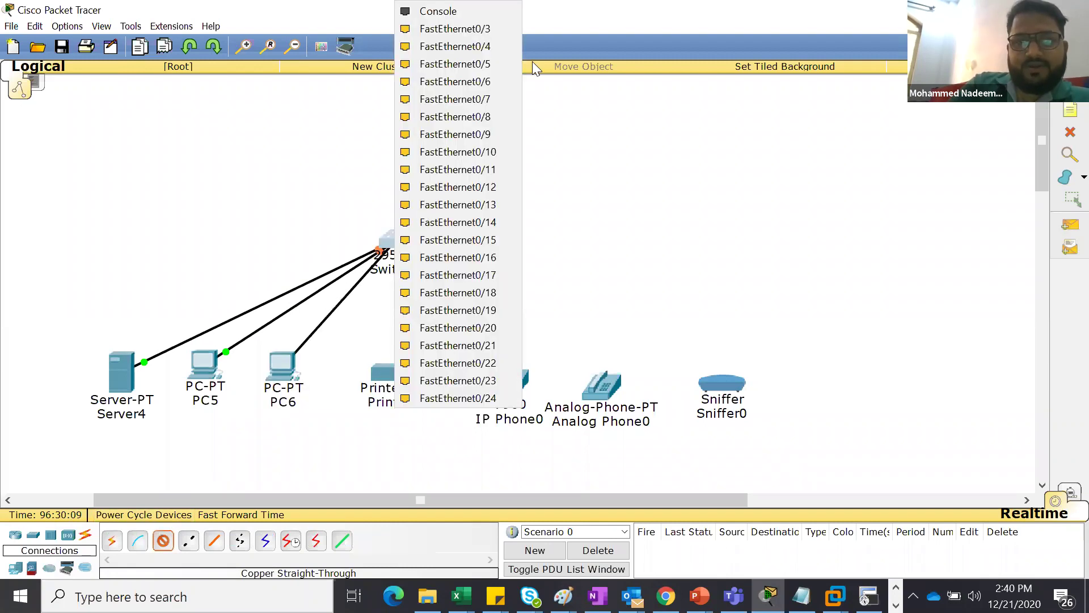
{"action": "left_click", "coordinate": [491, 29]}
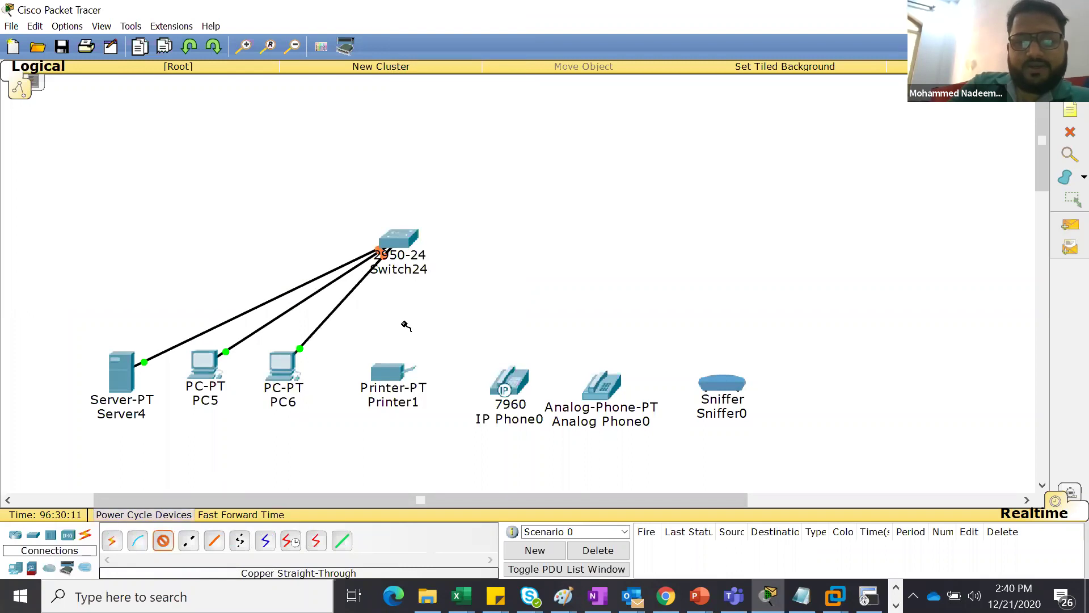
{"action": "left_click", "coordinate": [391, 378]}
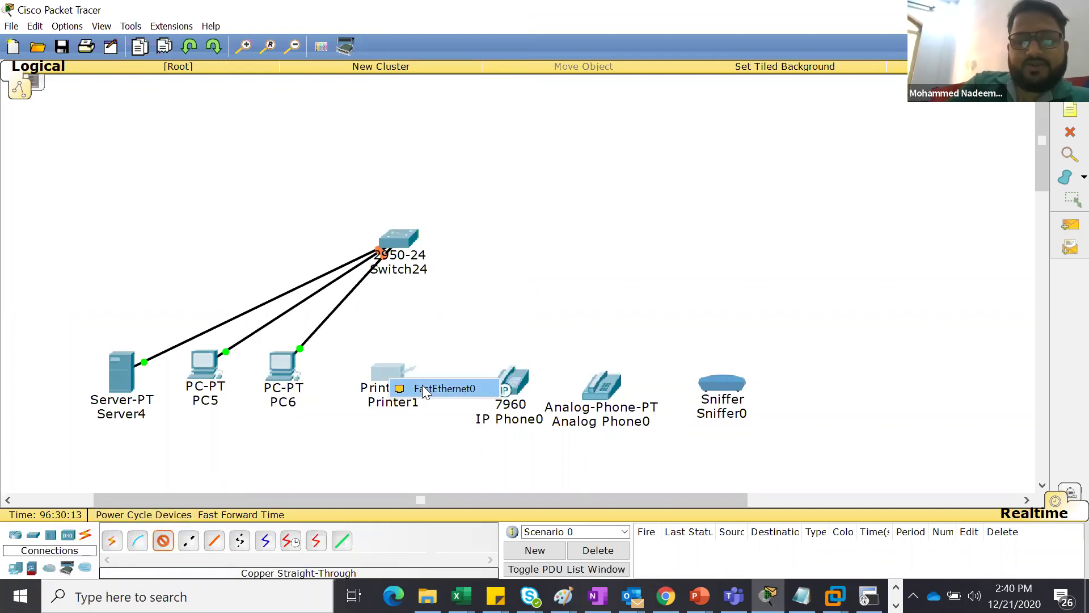
{"action": "left_click", "coordinate": [425, 389]}
{"action": "left_click", "coordinate": [397, 239]}
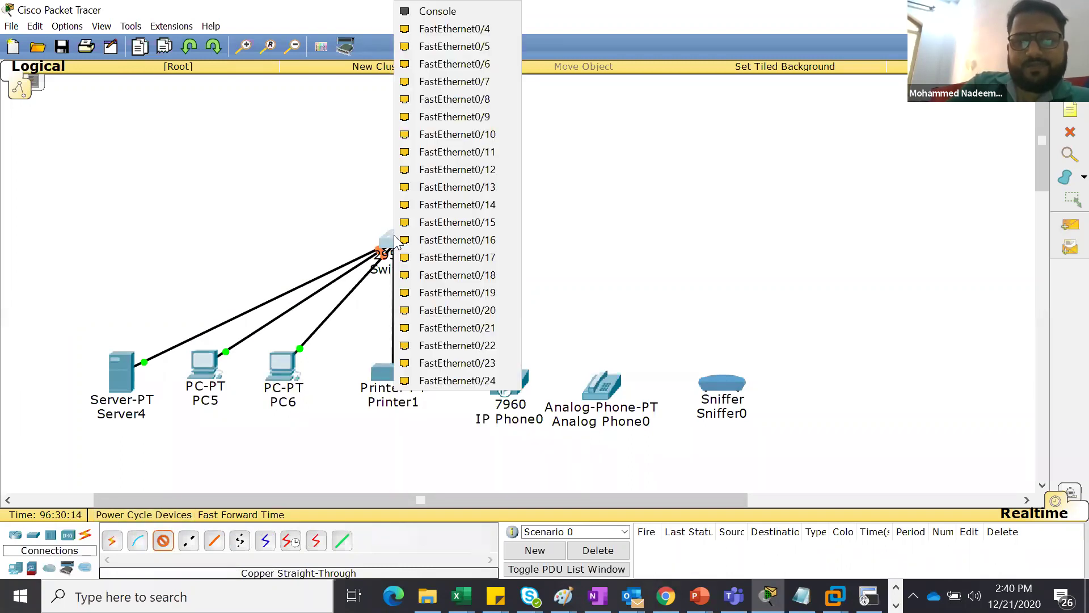
{"action": "left_click", "coordinate": [492, 28]}
Link IP Phone0's Switch port to Switch24, then start a cable from Switch24's FastEthernet0/6
{"action": "left_click", "coordinate": [163, 540]}
{"action": "left_click", "coordinate": [508, 386]}
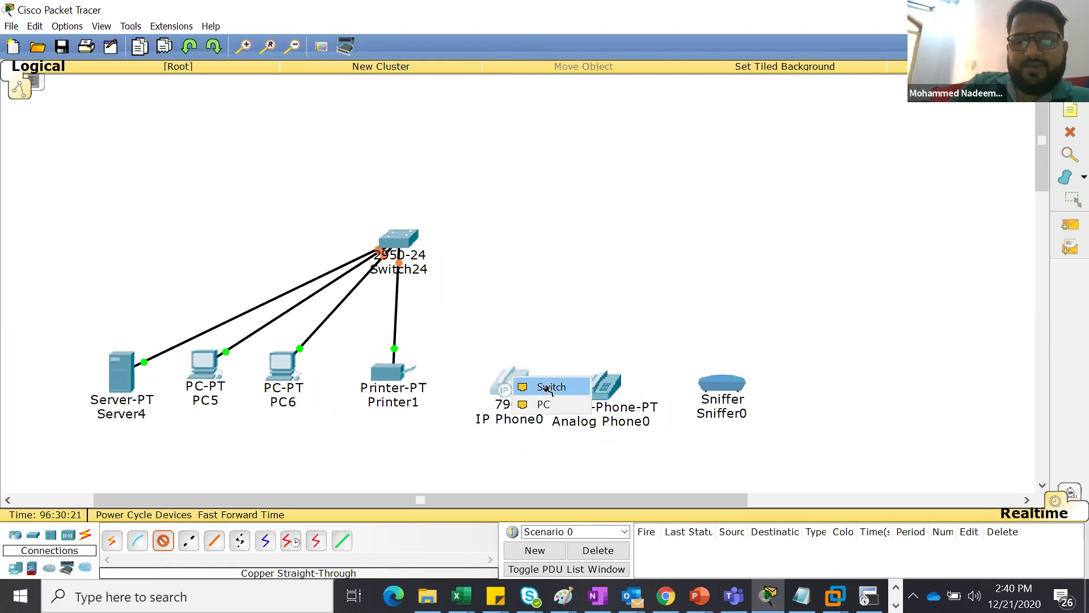
{"action": "left_click", "coordinate": [547, 386]}
{"action": "left_click", "coordinate": [406, 239]}
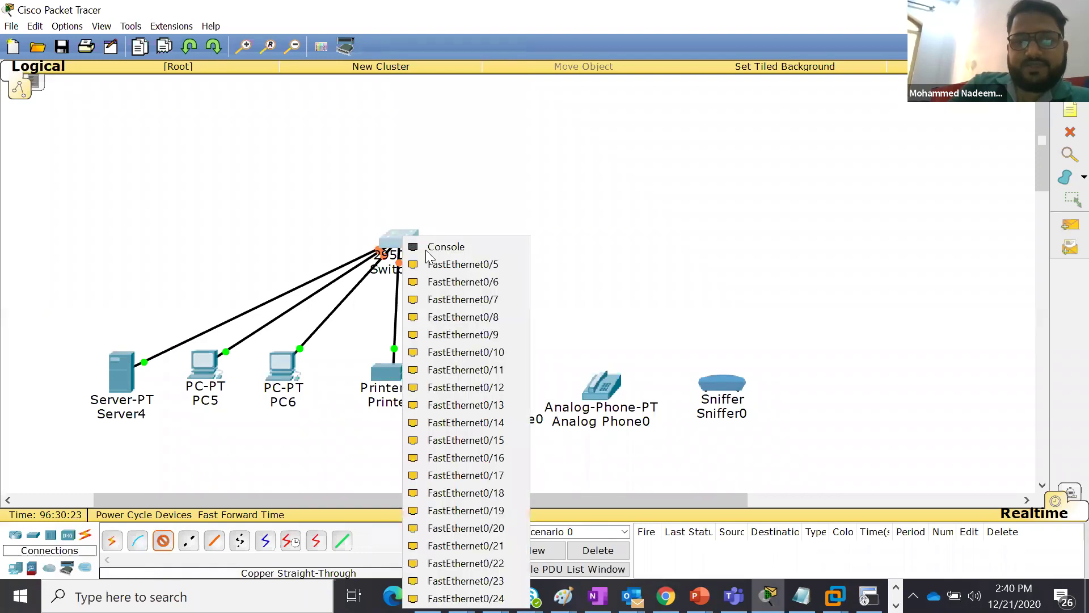
{"action": "left_click", "coordinate": [445, 262]}
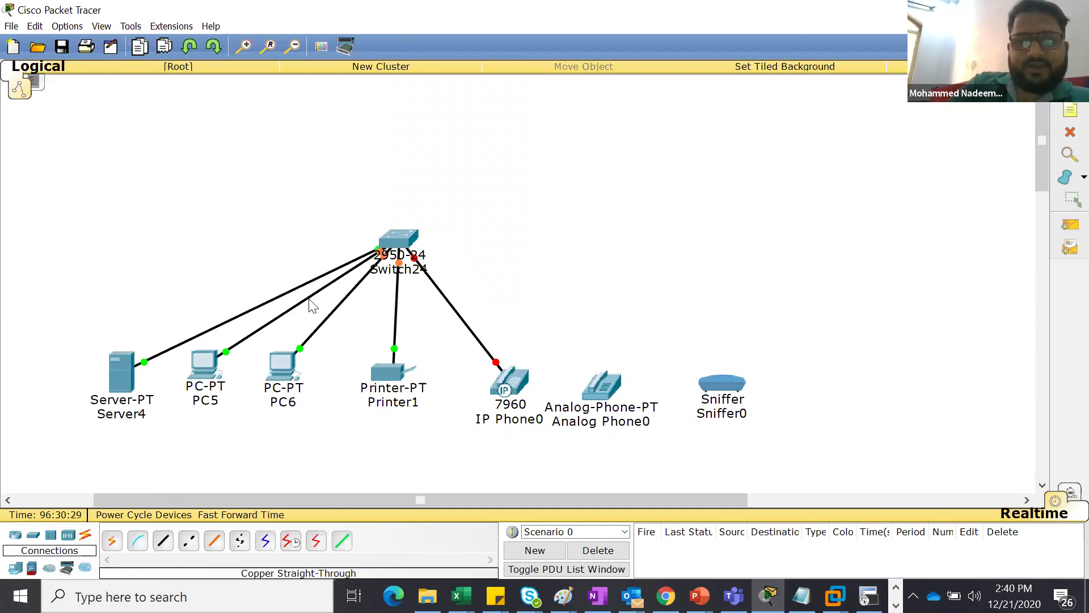
{"action": "left_click", "coordinate": [164, 544]}
{"action": "left_click", "coordinate": [410, 235]}
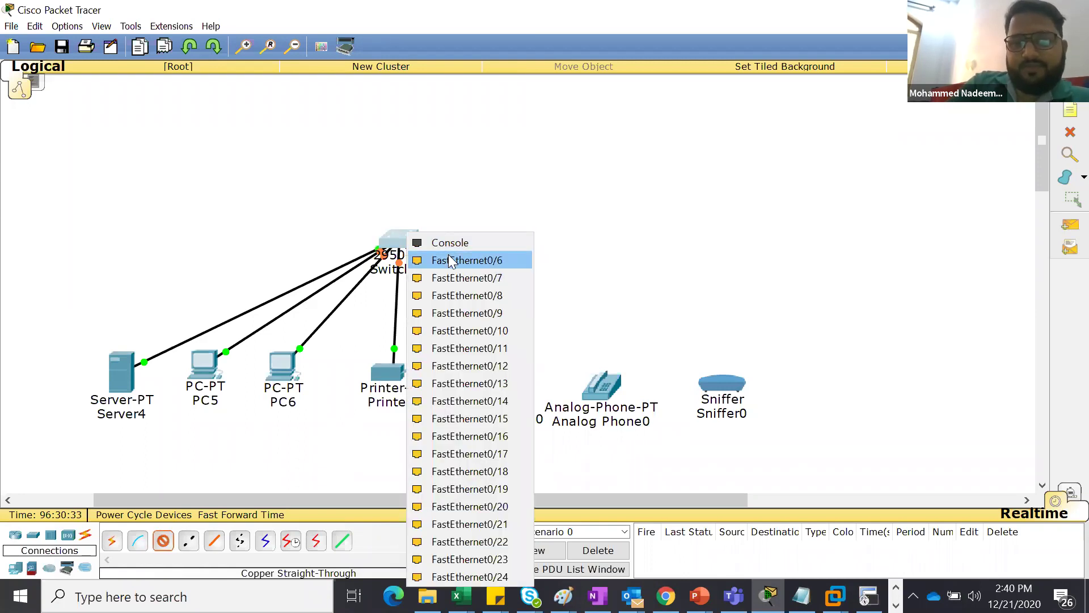
{"action": "left_click", "coordinate": [492, 260]}
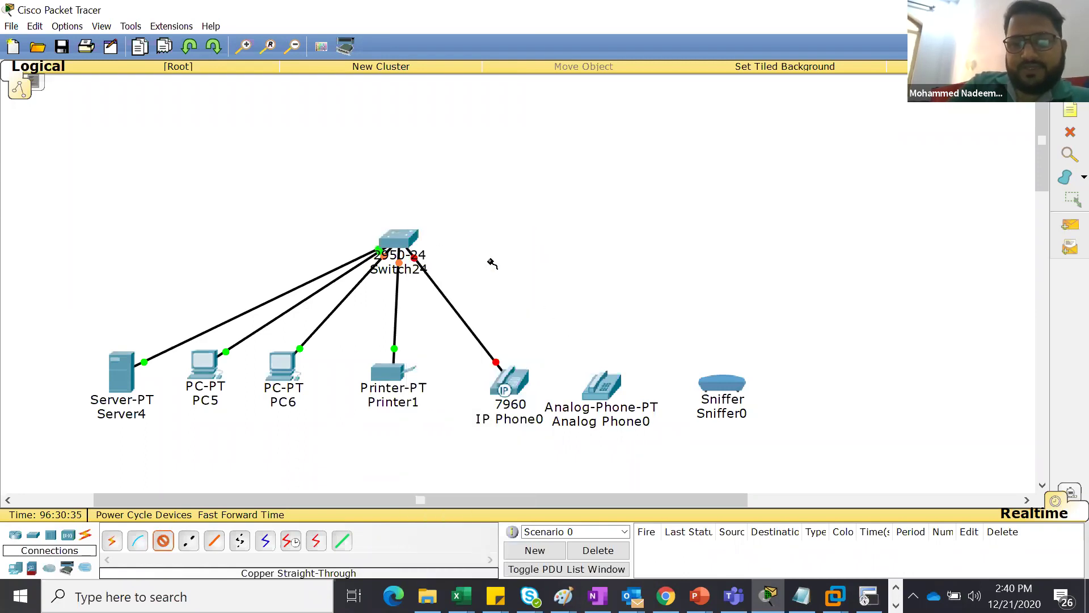
Attempt the cable to Analog Phone0's Port 0, dismiss the connection error and cancel it
{"action": "left_click", "coordinate": [610, 387]}
{"action": "left_click", "coordinate": [638, 394]}
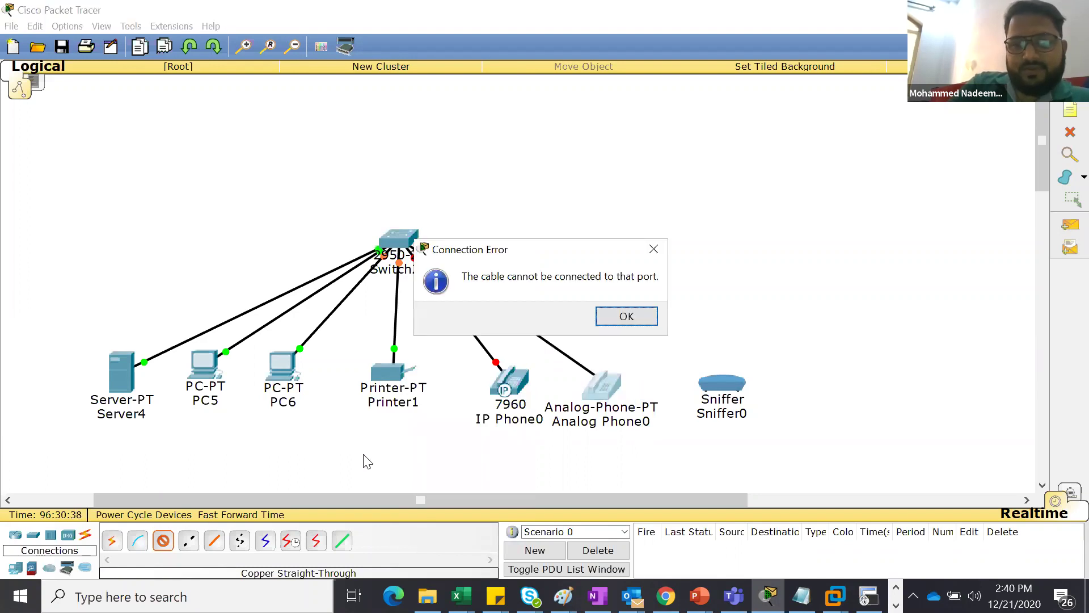
{"action": "left_click", "coordinate": [654, 250]}
{"action": "key", "text": "Escape"}
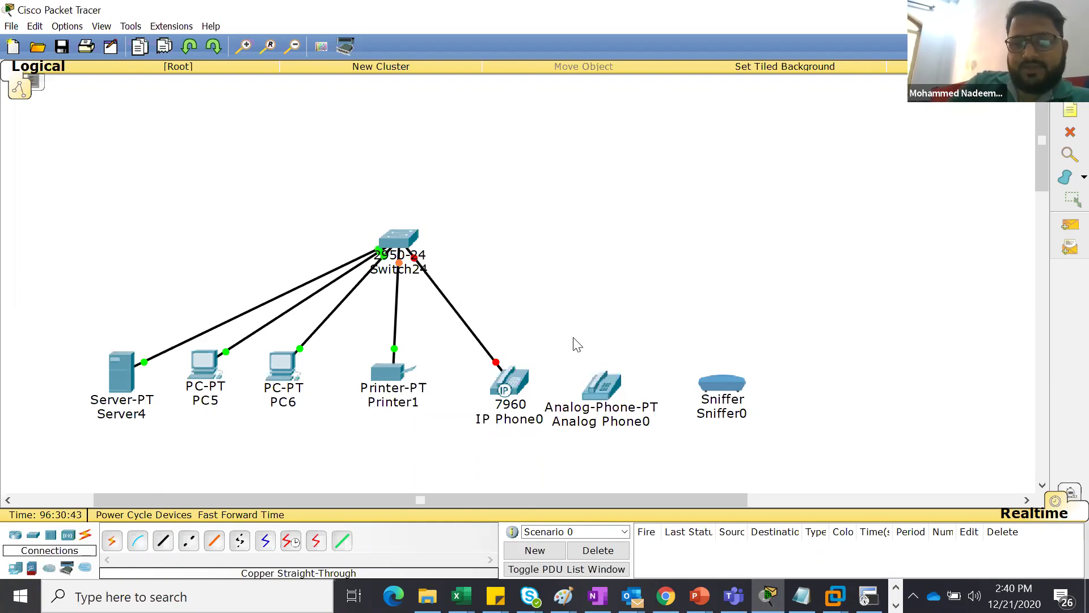
Delete Analog Phone0 and Sniffer0 from the workspace
{"action": "left_click_drag", "start_coordinate": [827, 470], "coordinate": [822, 467]}
{"action": "key", "text": "Delete"}
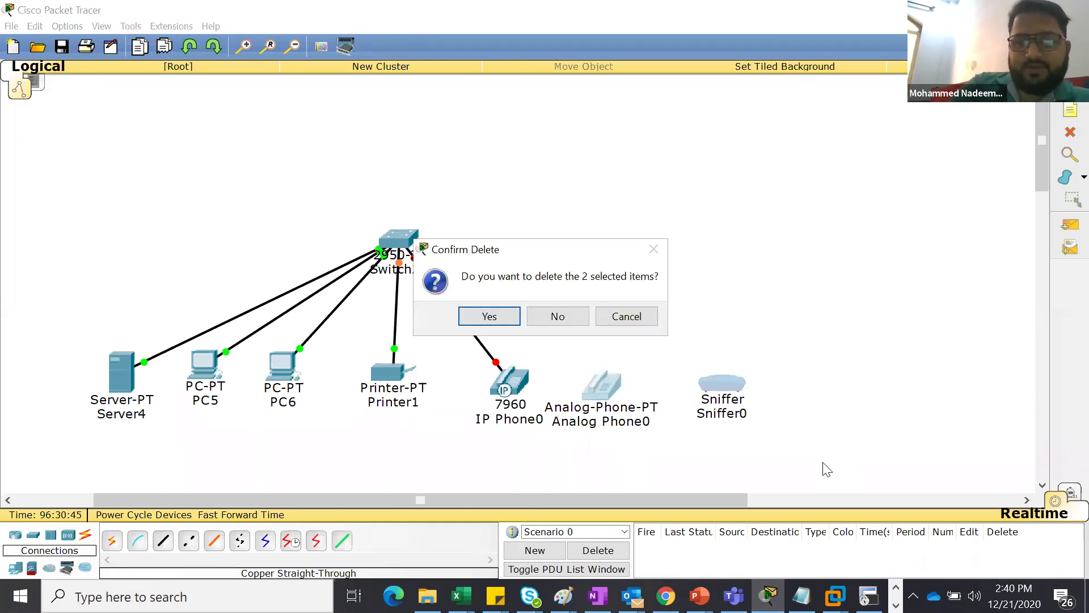
{"action": "left_click", "coordinate": [489, 316]}
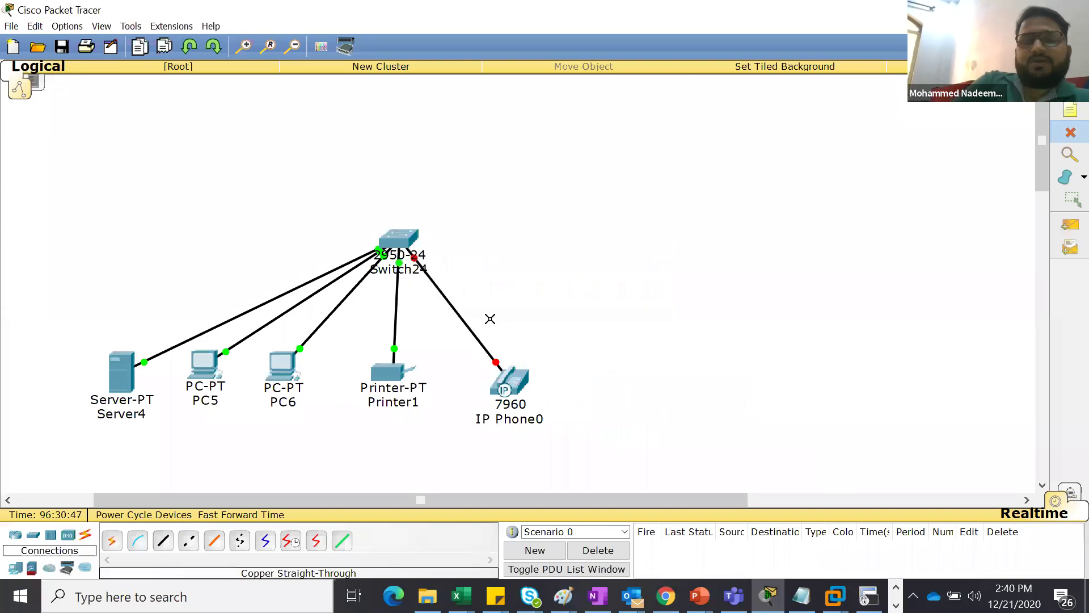
{"action": "key", "text": "Escape"}
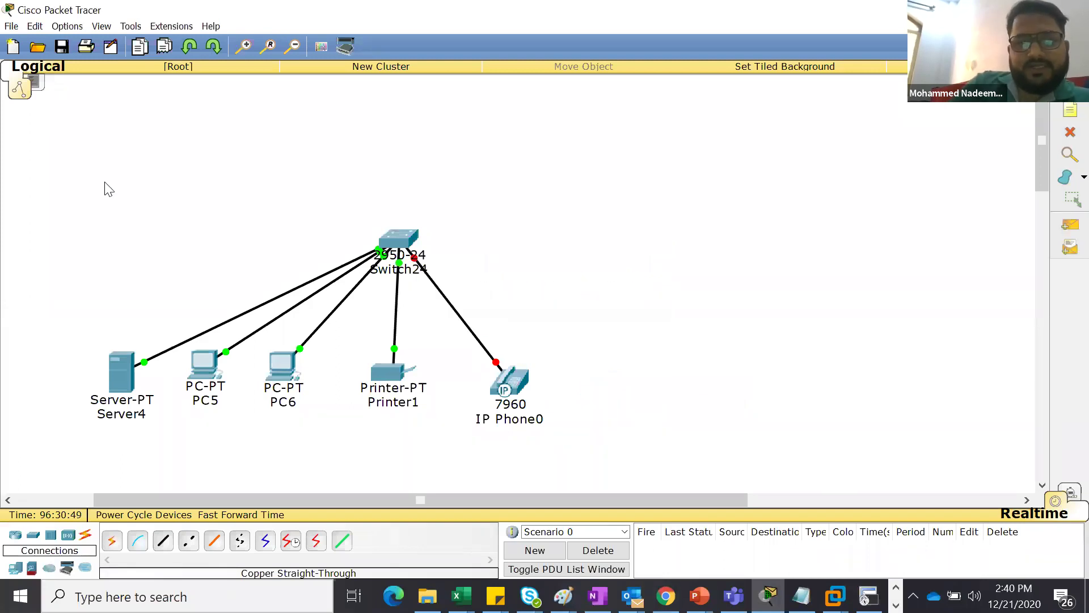
Select all six devices, paste a copy and drag it to the right of the original
{"action": "left_click_drag", "start_coordinate": [8, 168], "coordinate": [648, 457]}
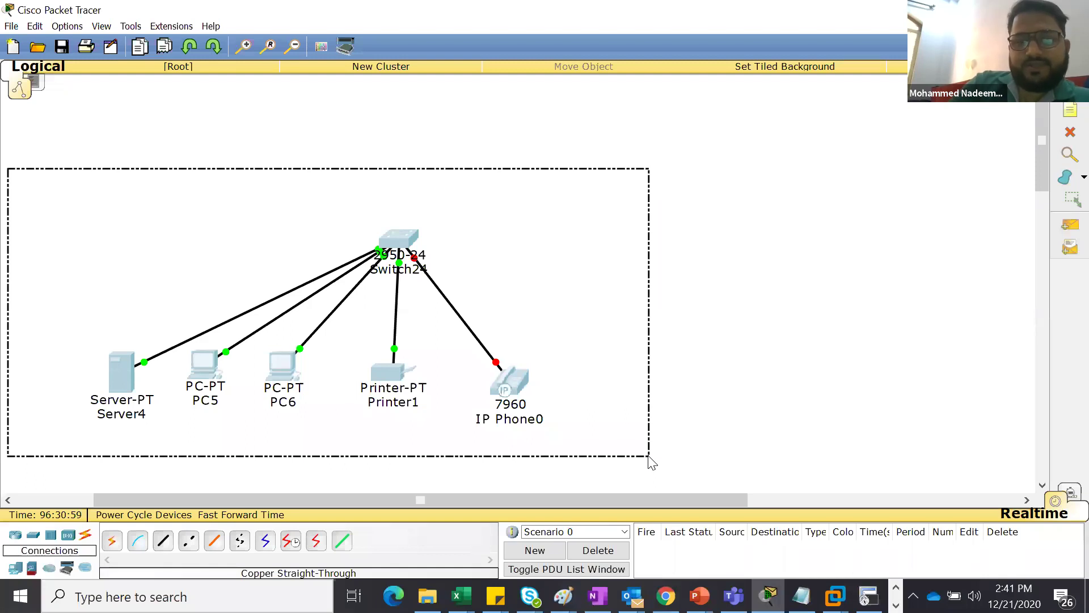
{"action": "left_click_drag", "start_coordinate": [651, 458], "coordinate": [650, 458]}
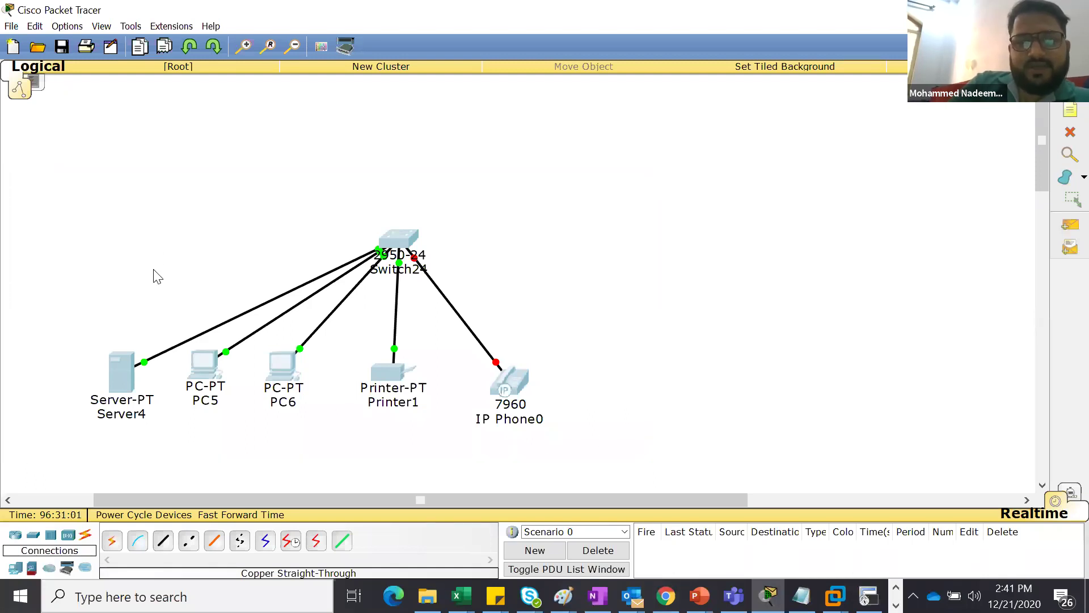
{"action": "left_click", "coordinate": [83, 318]}
{"action": "left_click_drag", "start_coordinate": [84, 318], "coordinate": [716, 480]}
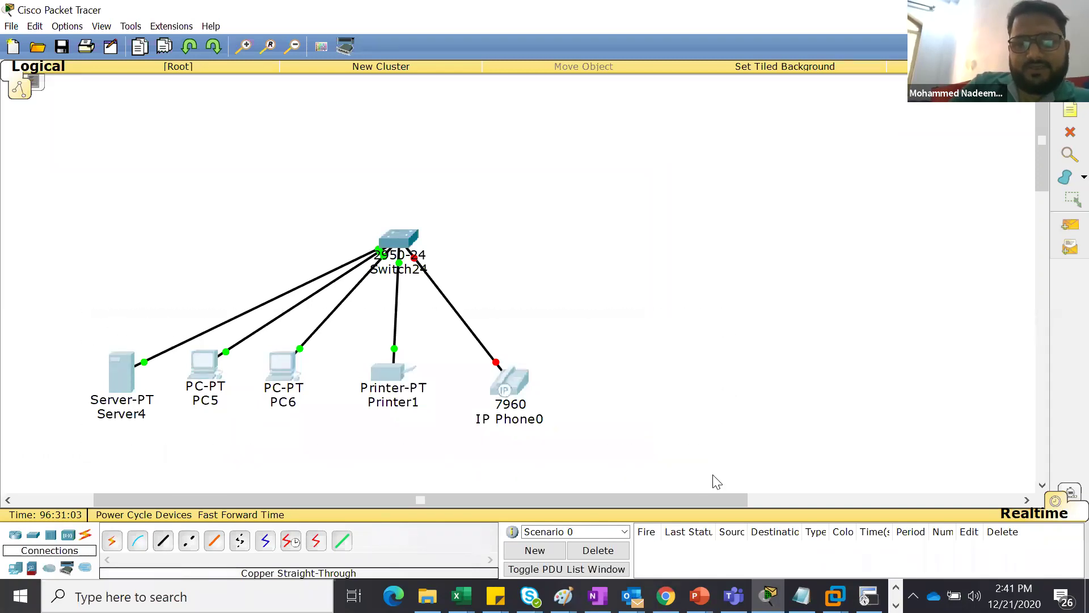
{"action": "left_click", "coordinate": [651, 331]}
{"action": "left_click_drag", "start_coordinate": [100, 165], "coordinate": [577, 474]}
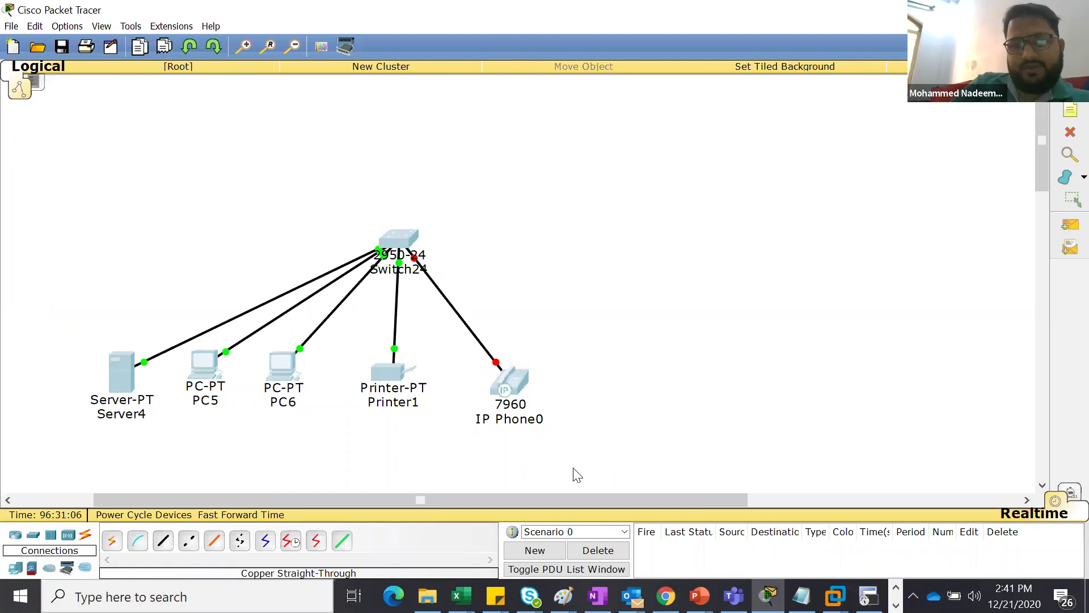
{"action": "key", "text": "ctrl+v"}
{"action": "left_click_drag", "start_coordinate": [443, 238], "coordinate": [891, 266]}
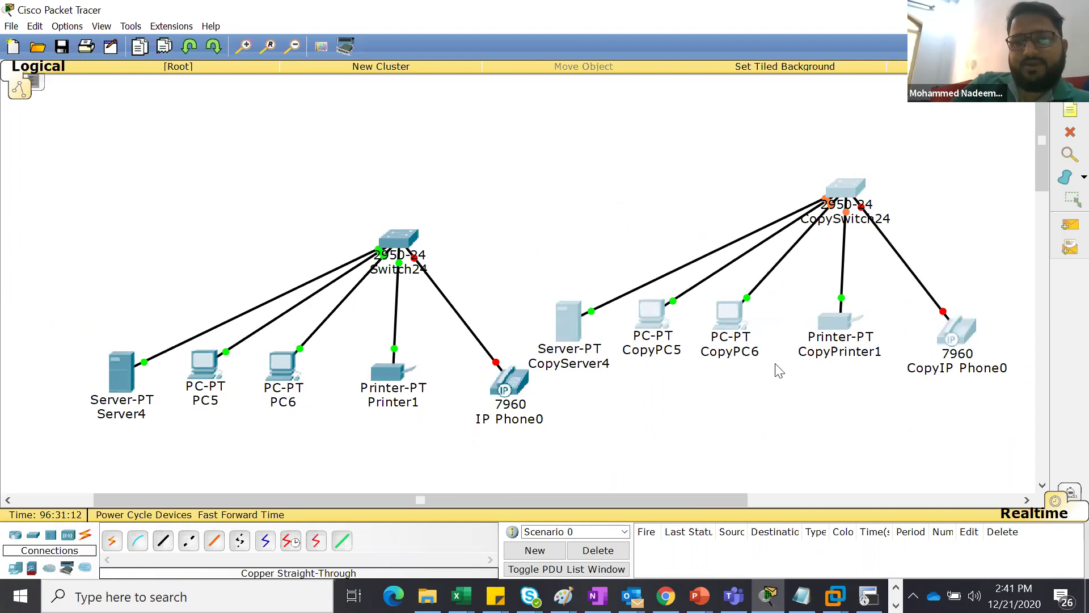
{"action": "left_click", "coordinate": [753, 393]}
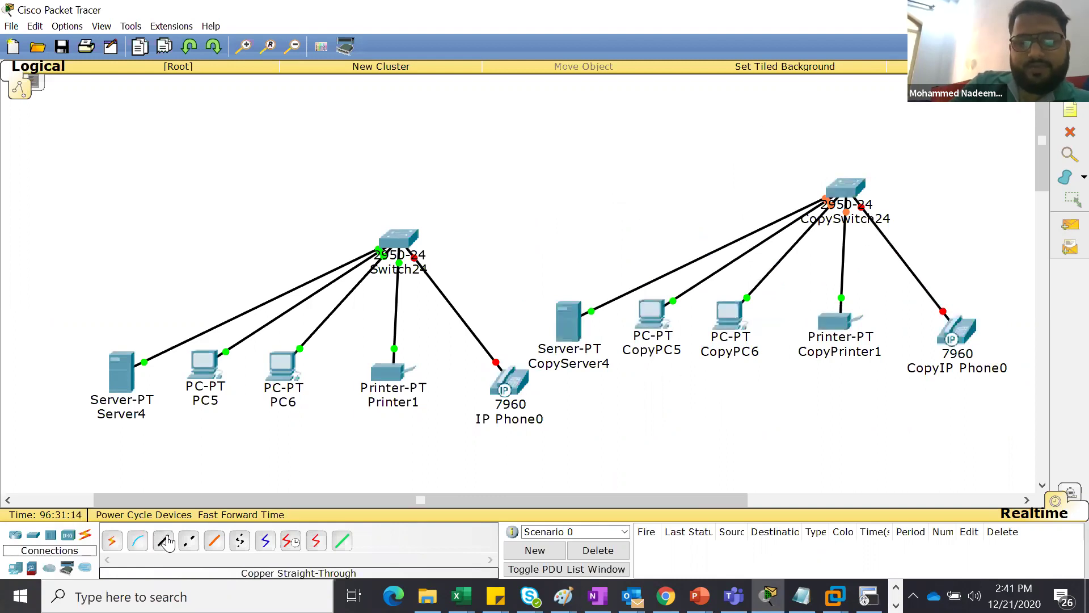
Join Switch24 to CopySwitch24's FastEthernet0/24 with a copper cross-over cable, then move Switch24 up-left
{"action": "left_click", "coordinate": [189, 540]}
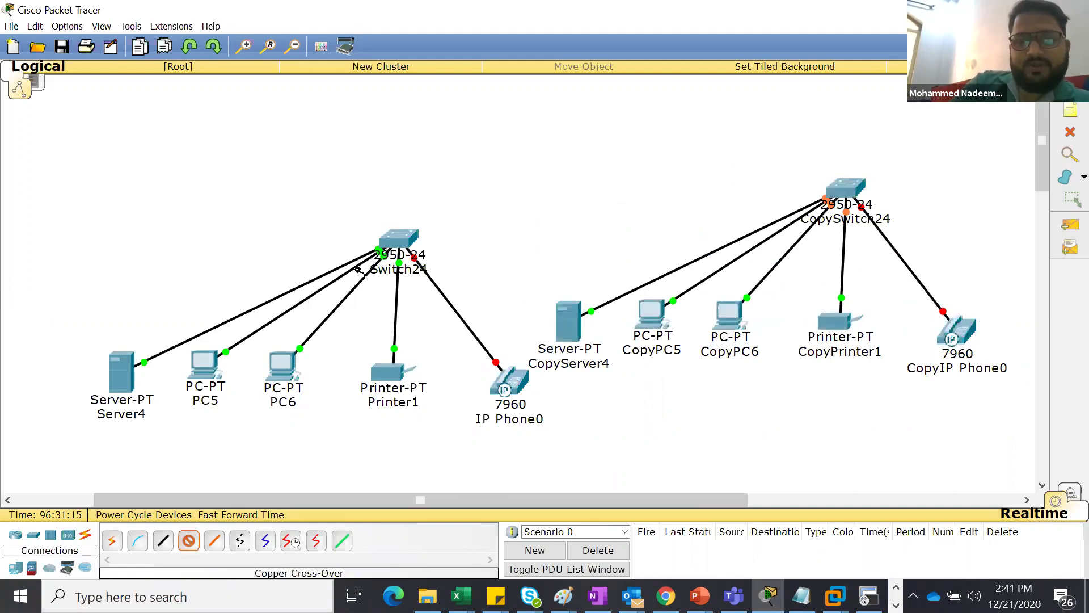
{"action": "left_click", "coordinate": [400, 242]}
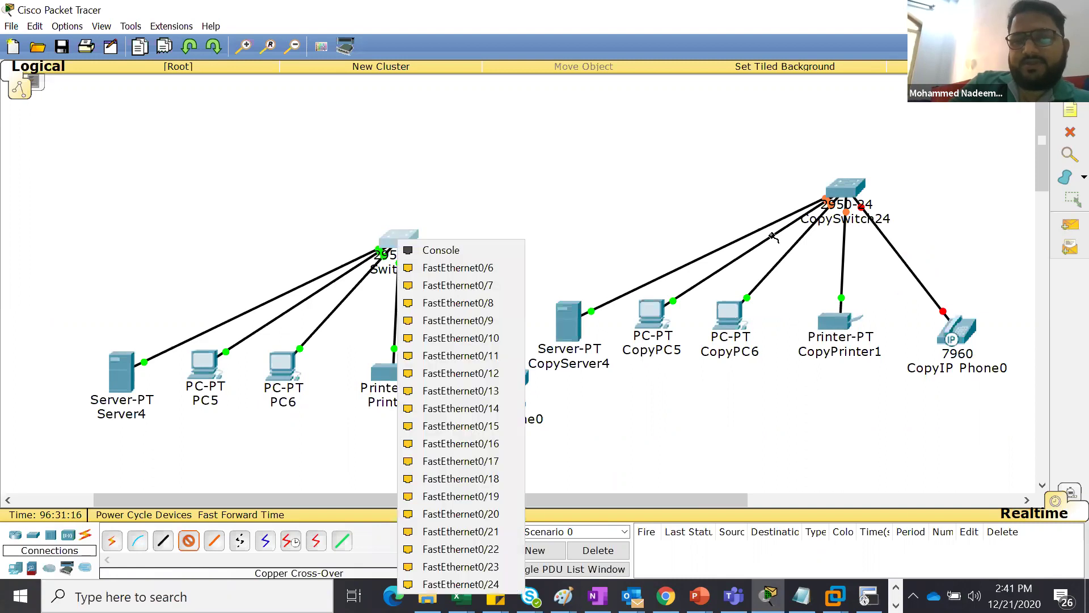
{"action": "left_click", "coordinate": [477, 585]}
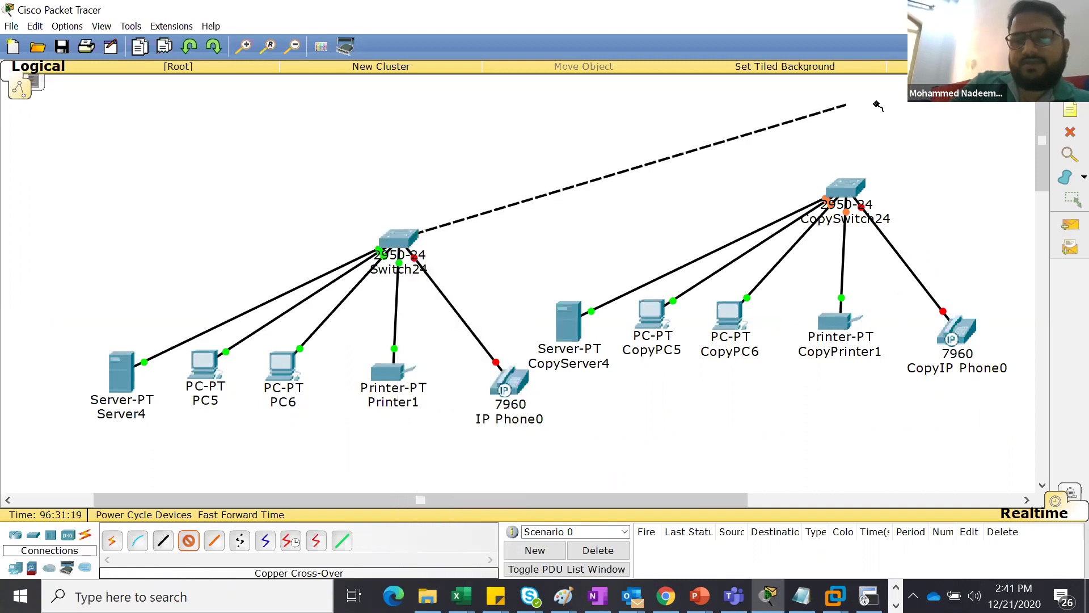
{"action": "left_click", "coordinate": [845, 189]}
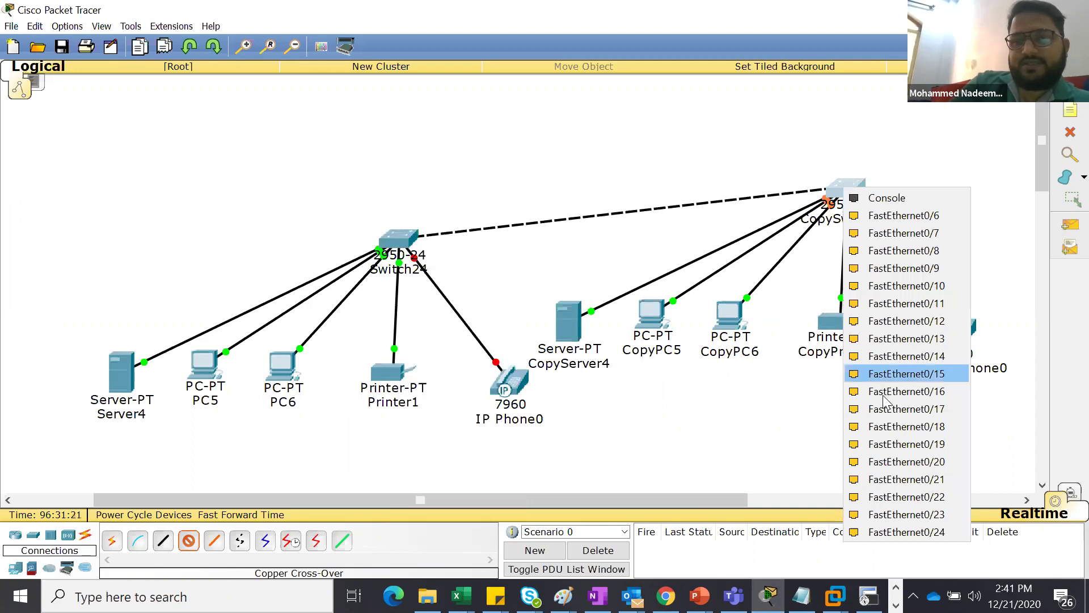
{"action": "left_click", "coordinate": [906, 532]}
{"action": "left_click_drag", "start_coordinate": [397, 224], "coordinate": [380, 186]}
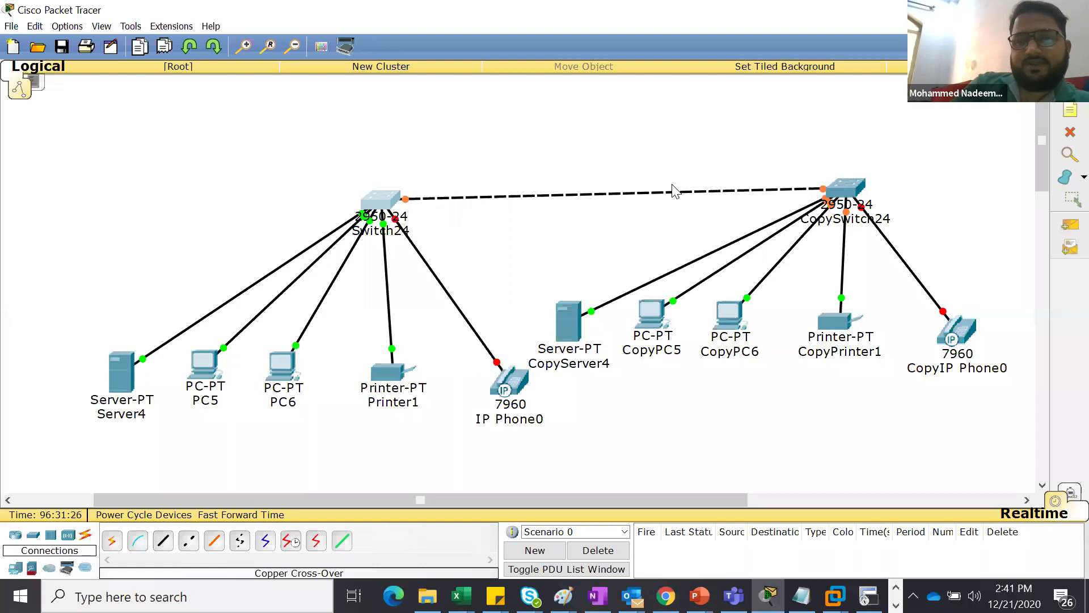